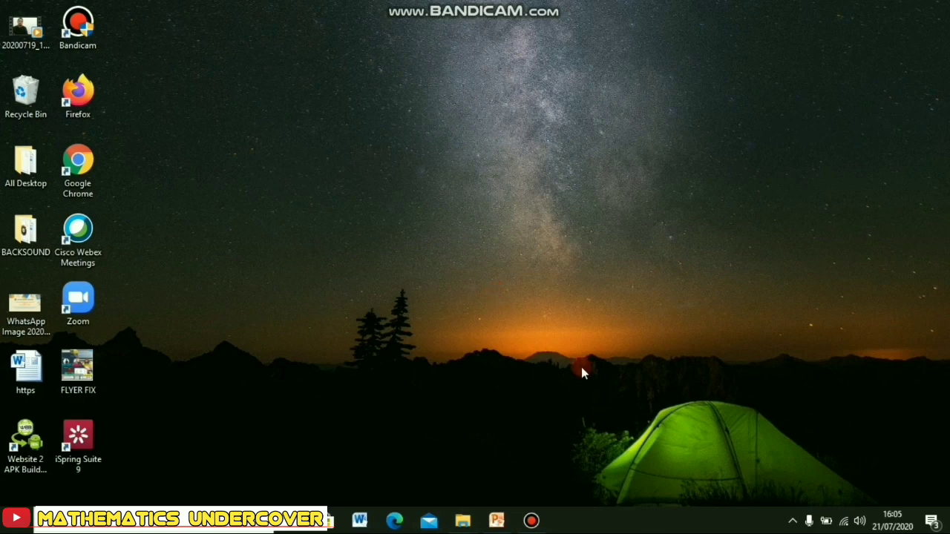
# - Point out the iSpring Suite 9 and Website 2 APK Builder Pro shortcuts, then show the LKTI Jogja and Bandicam folders
pyautogui.moveTo(501, 523)
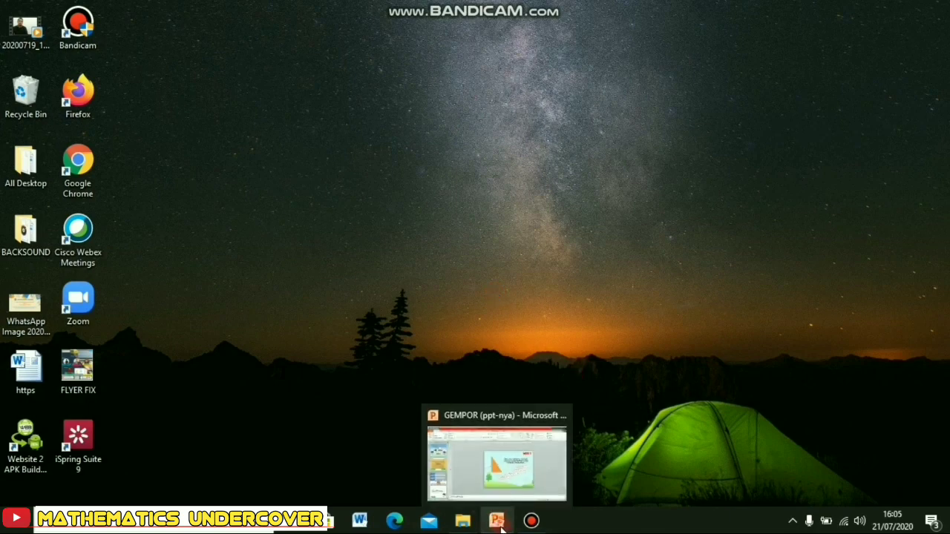
pyautogui.moveTo(490, 474)
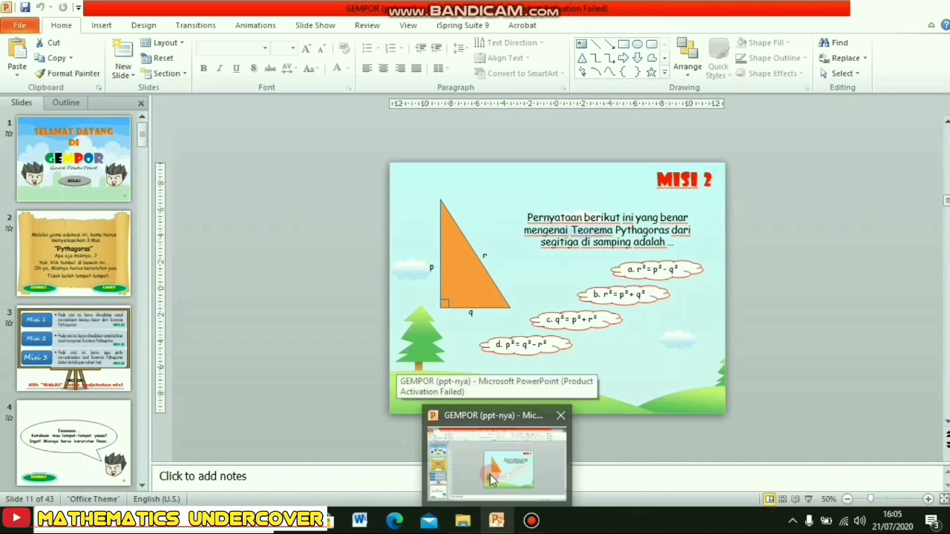
pyautogui.moveTo(531, 521)
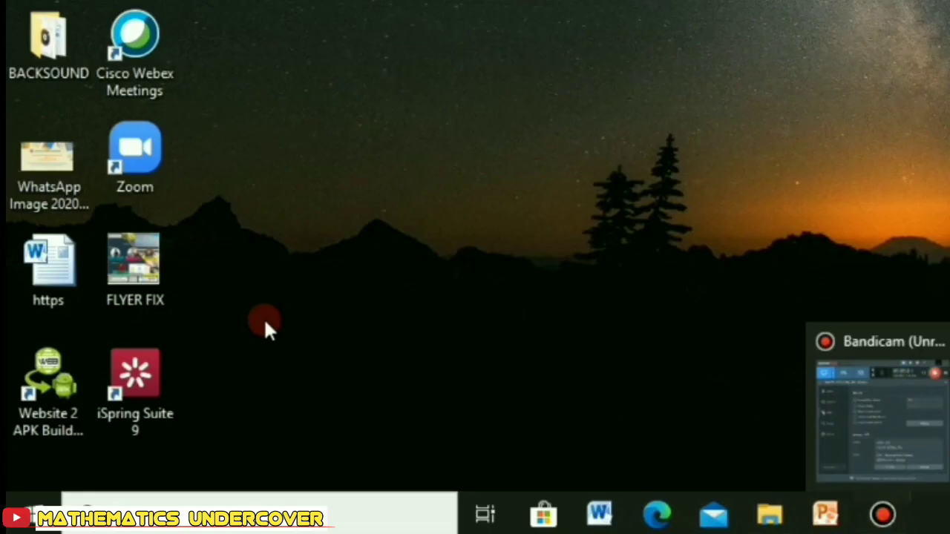
pyautogui.click(147, 416)
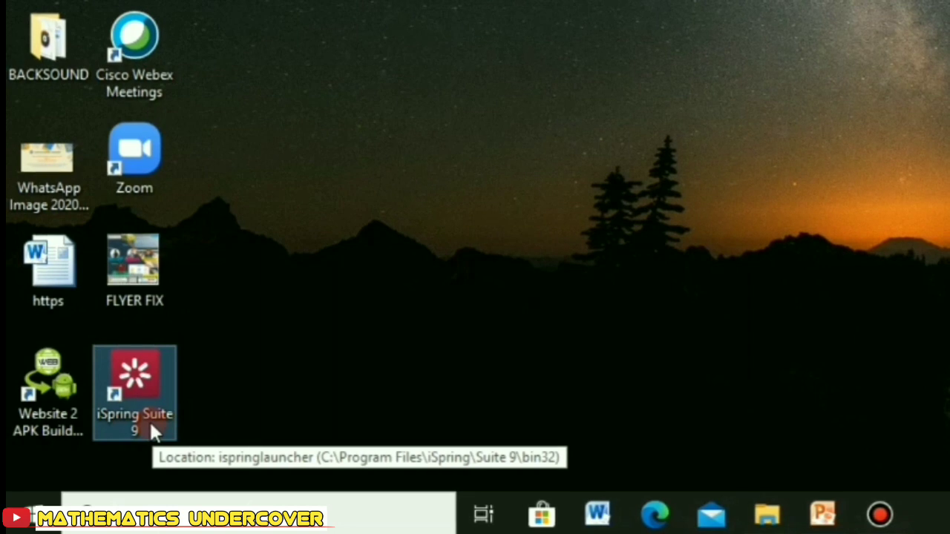
pyautogui.click(57, 416)
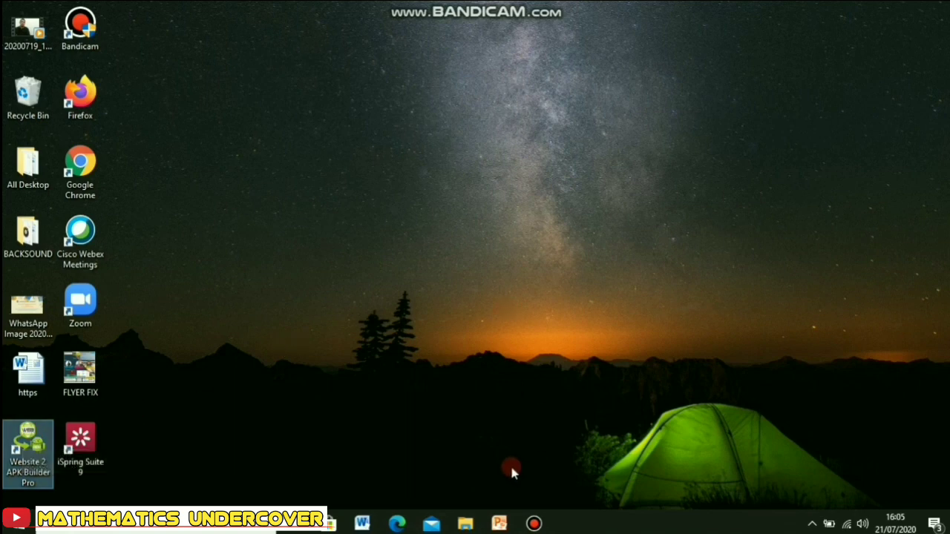
pyautogui.click(462, 521)
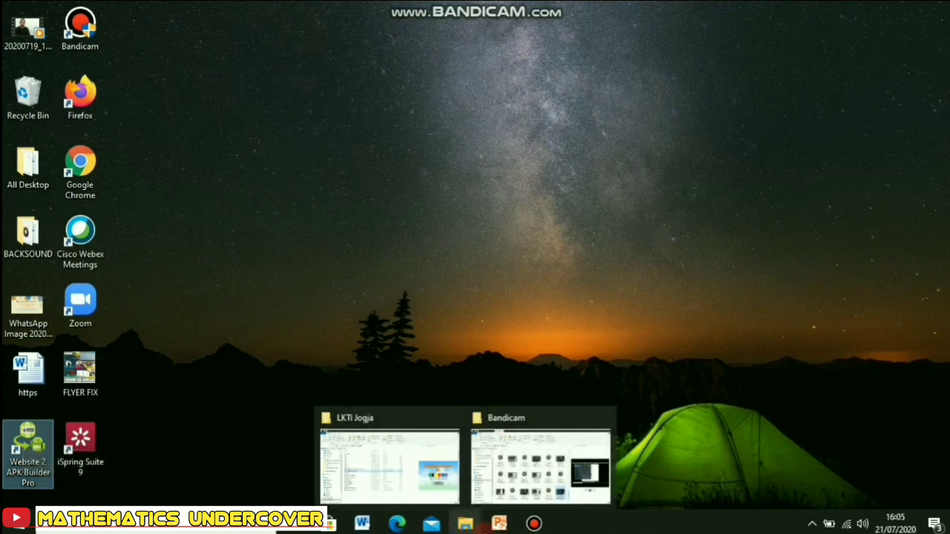
# - Bring up the GEMPOR presentation and select the title slide's MULAI button, showing the Insert tab
pyautogui.click(460, 461)
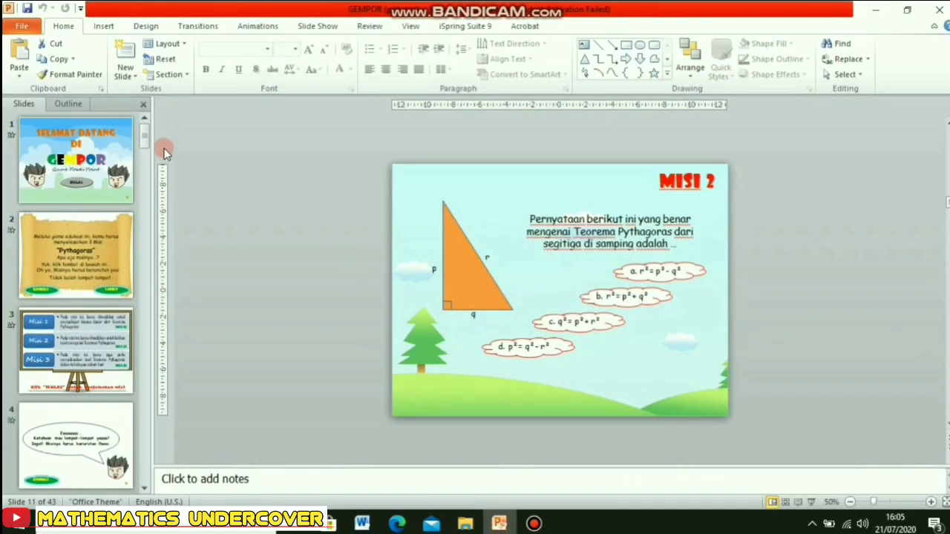
pyautogui.click(82, 157)
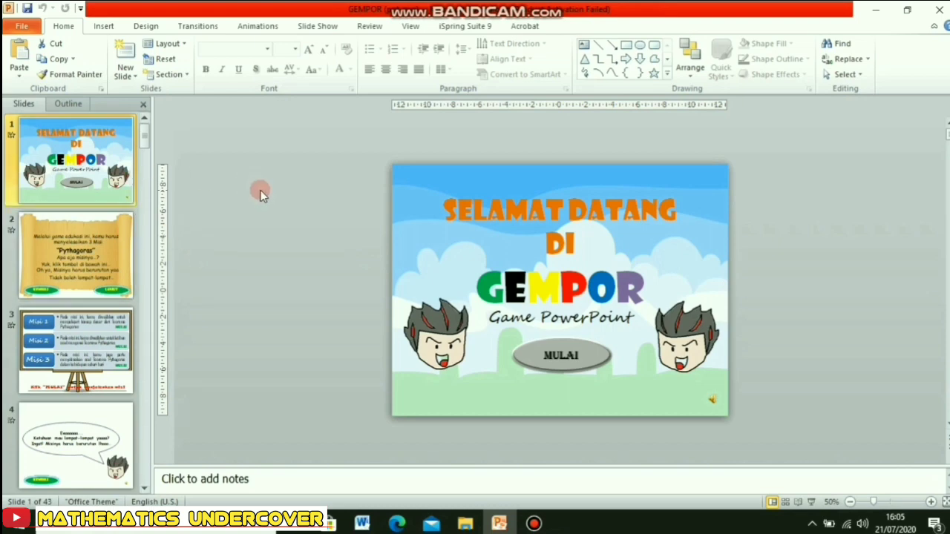
pyautogui.click(84, 253)
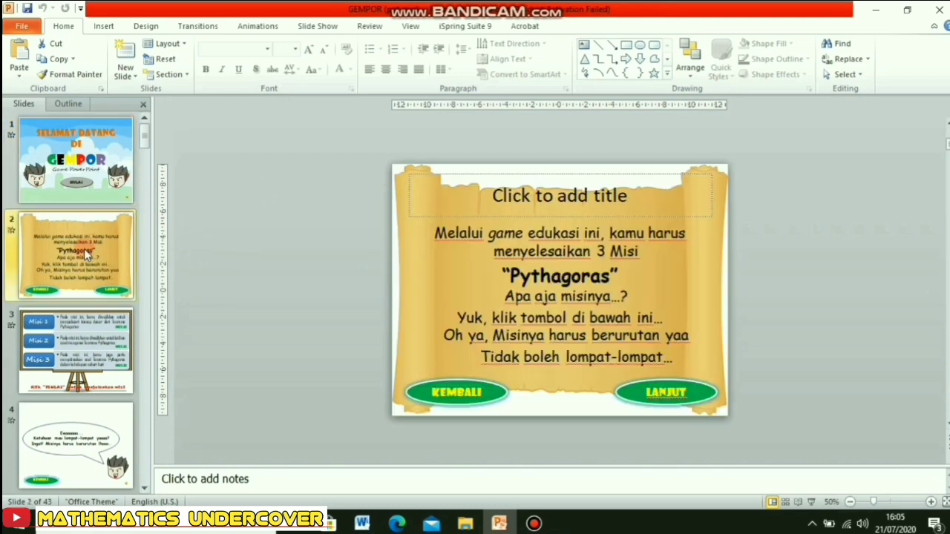
pyautogui.click(100, 197)
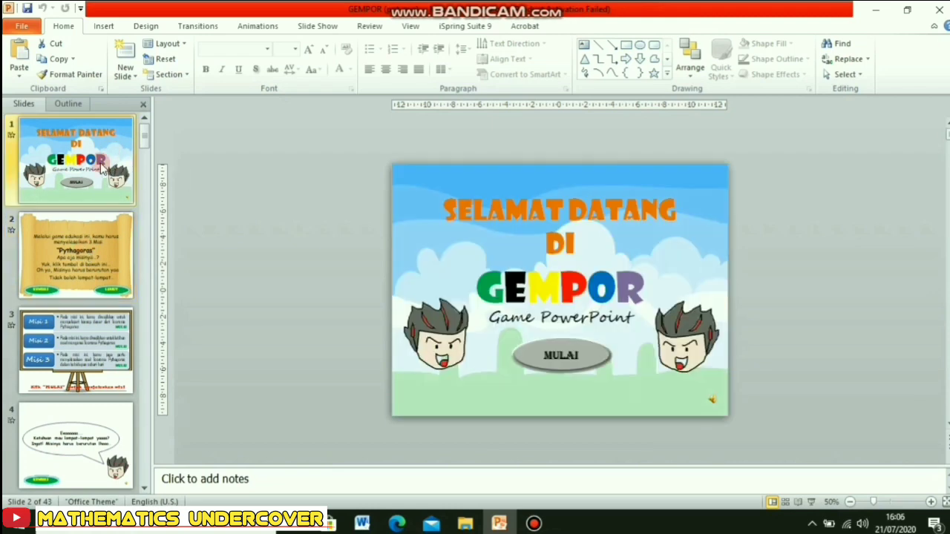
pyautogui.click(565, 368)
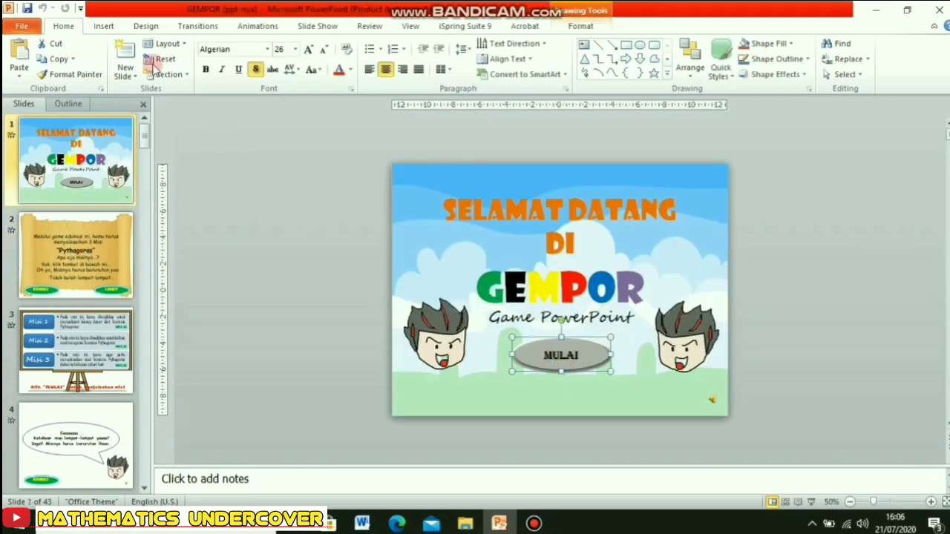
pyautogui.click(106, 27)
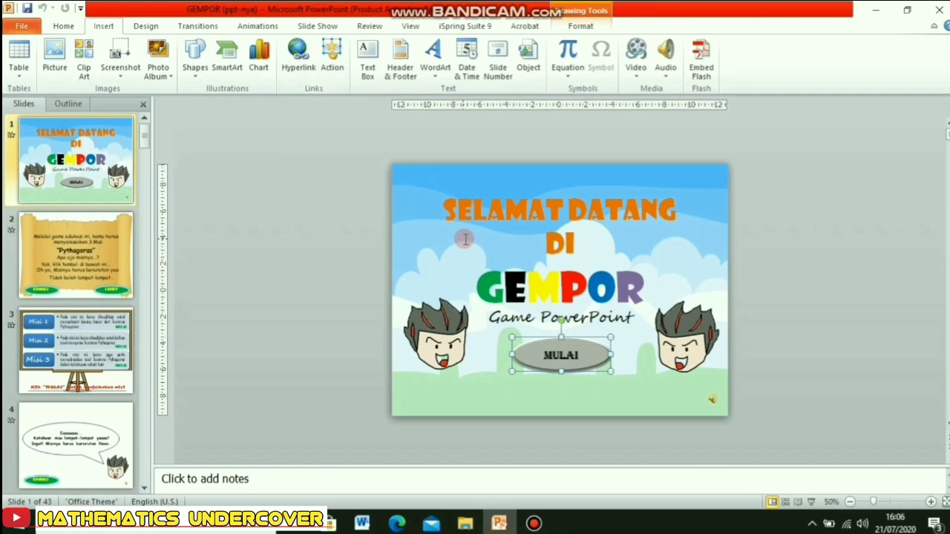
# - Inspect the LANJUT and KEMBALI buttons on slide 2, then view slide 3's three missions
pyautogui.click(113, 251)
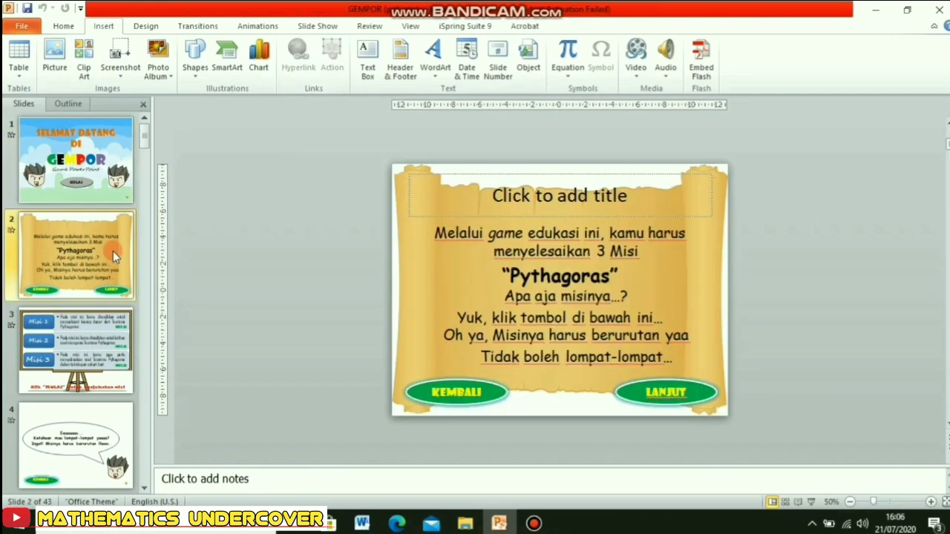
pyautogui.click(696, 397)
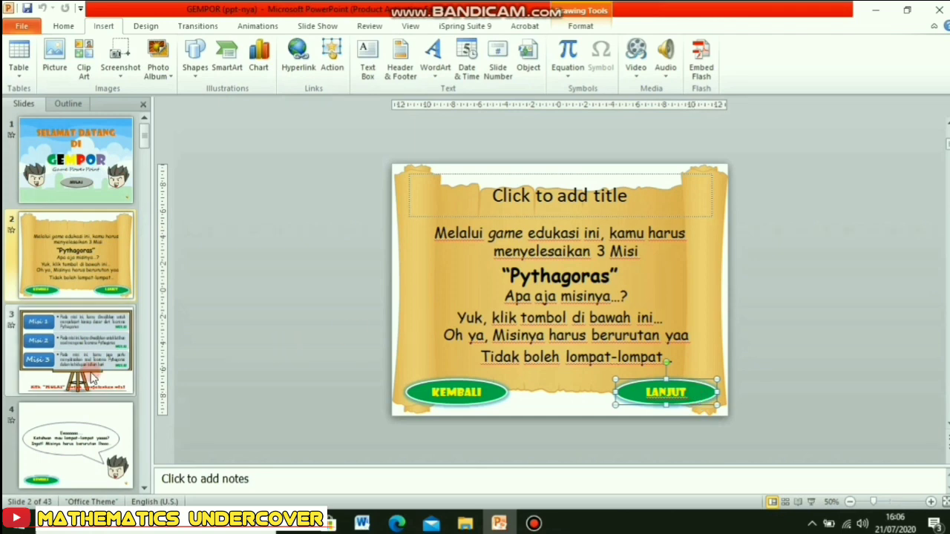
pyautogui.click(457, 401)
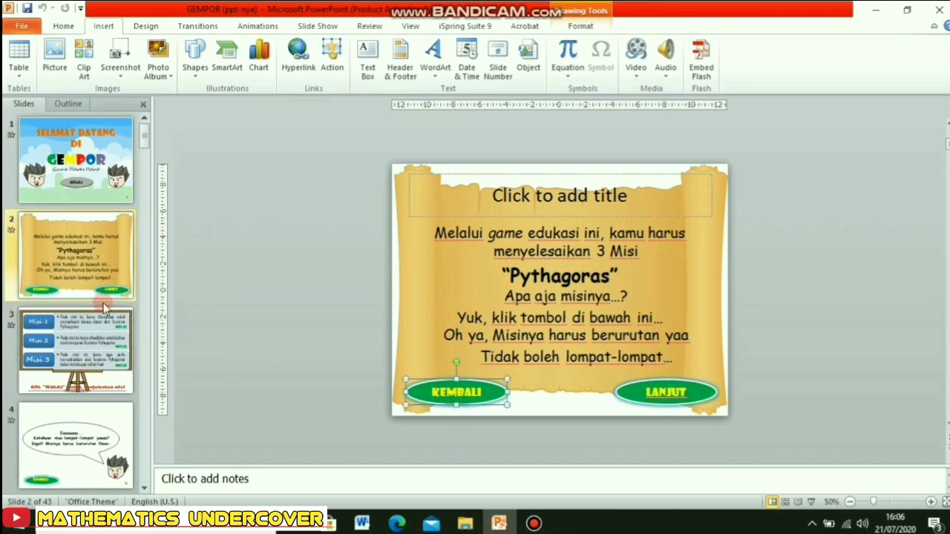
pyautogui.click(106, 191)
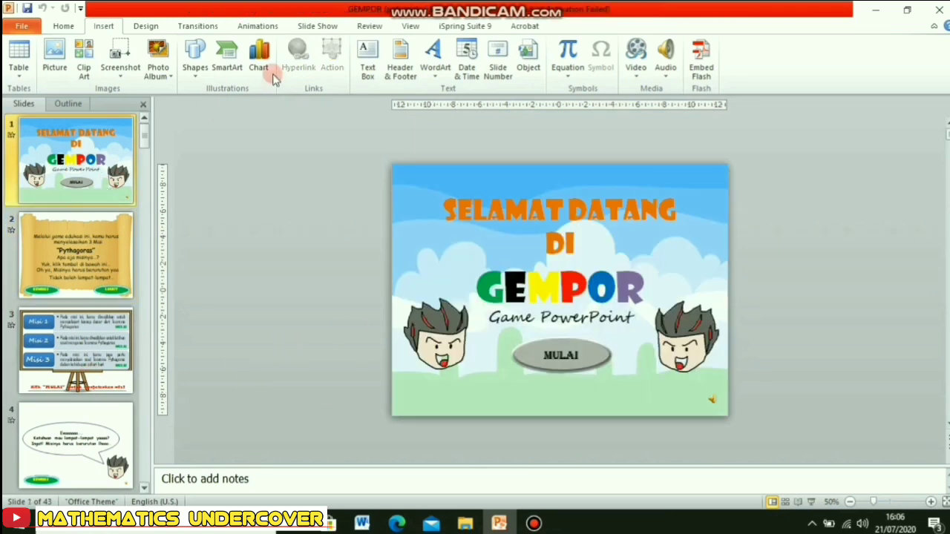
pyautogui.click(84, 350)
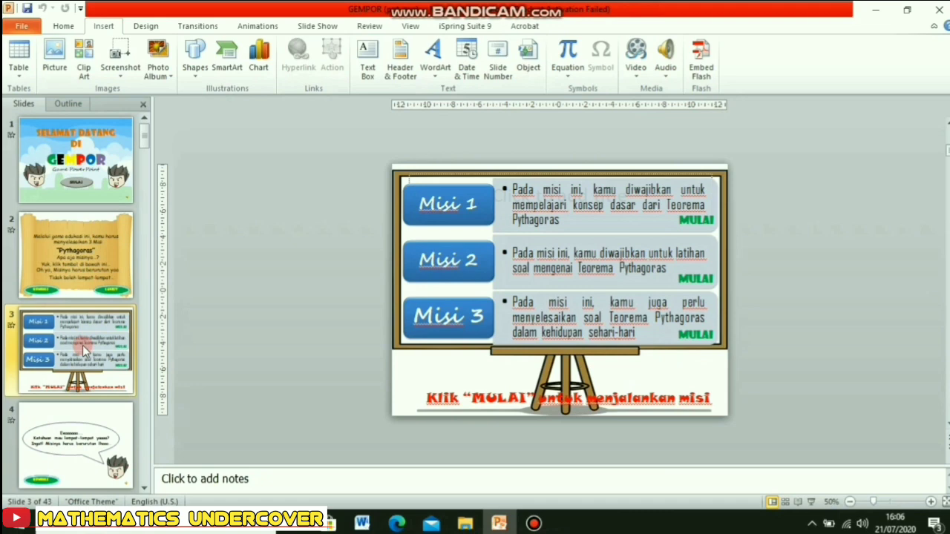
# - Browse the deck from slide 4 through slide 13
pyautogui.click(87, 443)
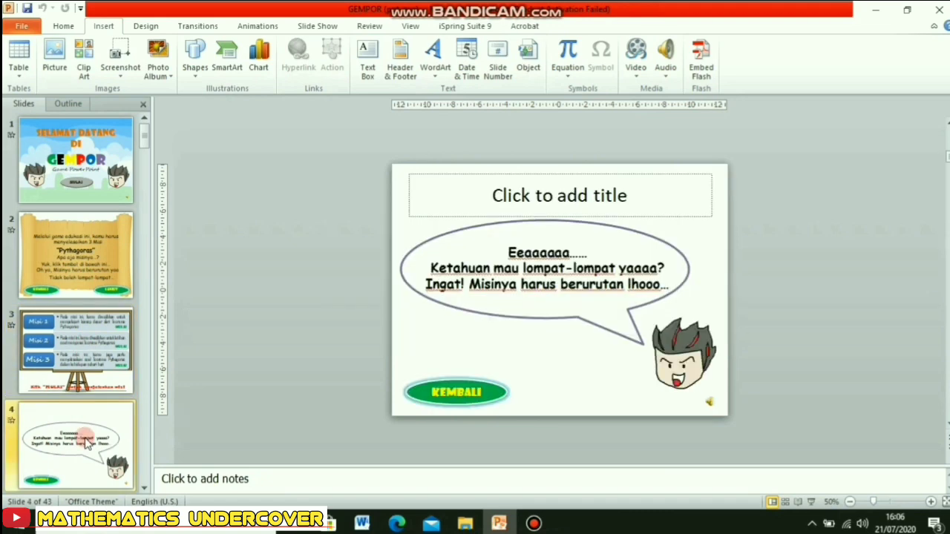
pyautogui.press('Down')
pyautogui.press('Down')
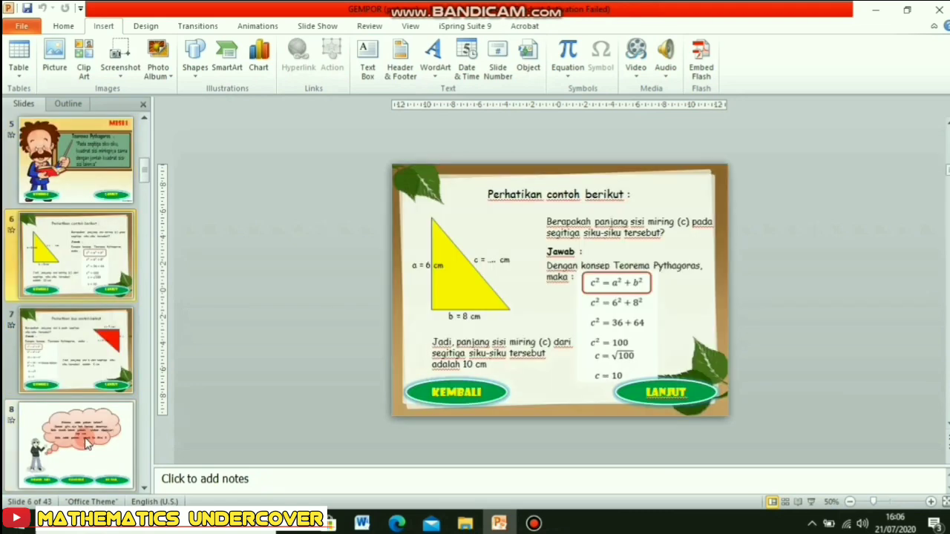
pyautogui.press('Down')
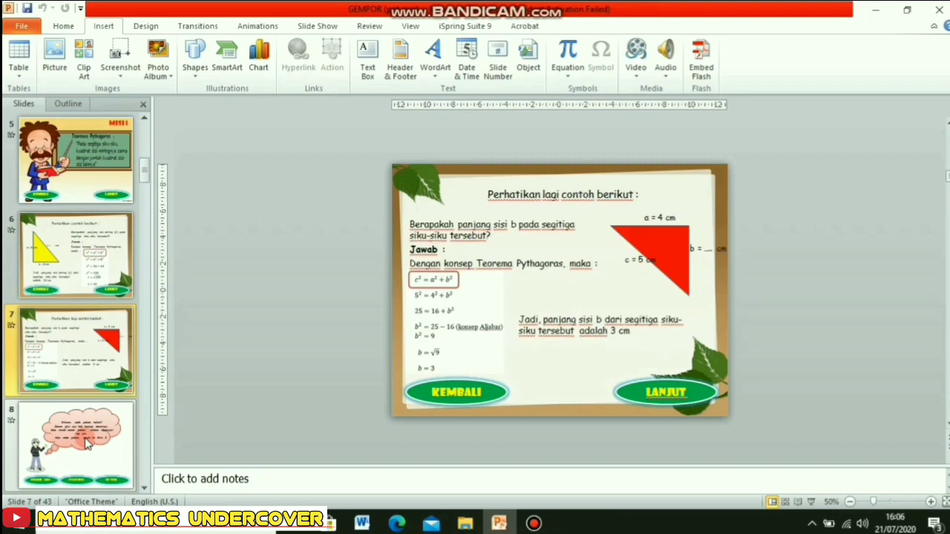
pyautogui.press('Down')
pyautogui.press('Down')
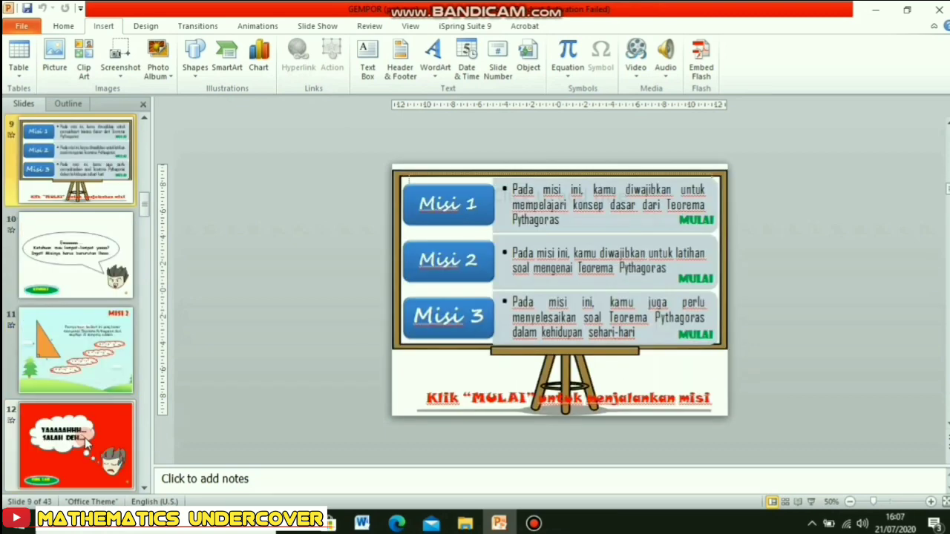
pyautogui.press('Down')
pyautogui.press('Down')
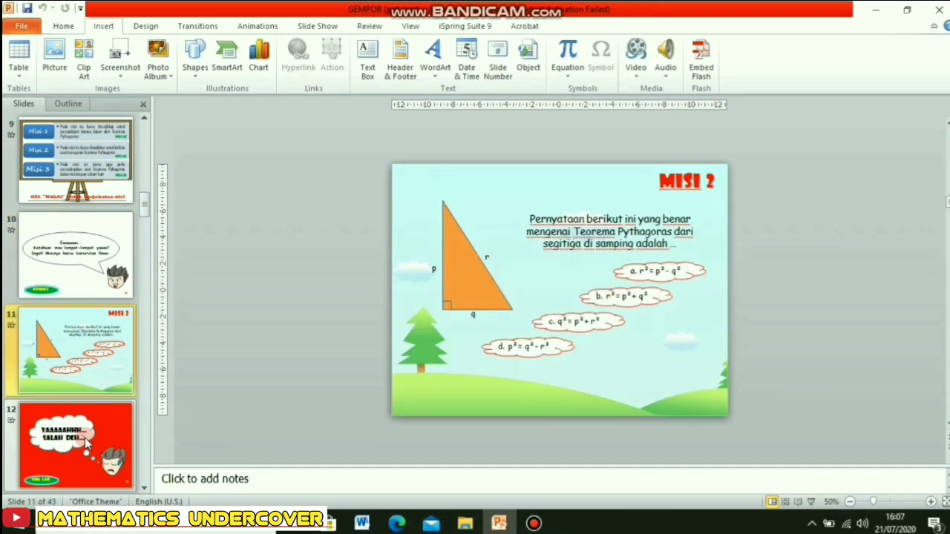
pyautogui.press('Down')
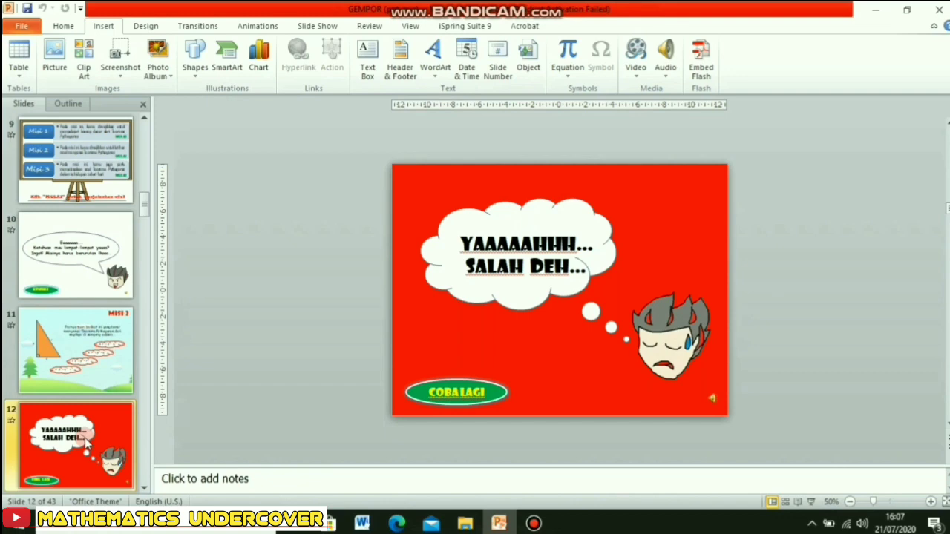
pyautogui.press('Down')
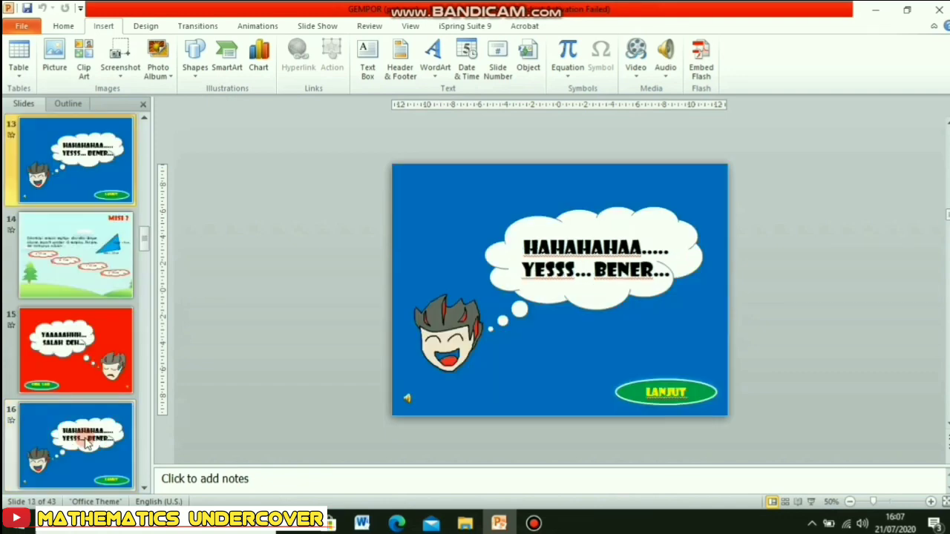
# - Review the slide 14 hypotenuse question's 17 cm and 7 cm answers and their correct and wrong feedback slides
pyautogui.click(61, 263)
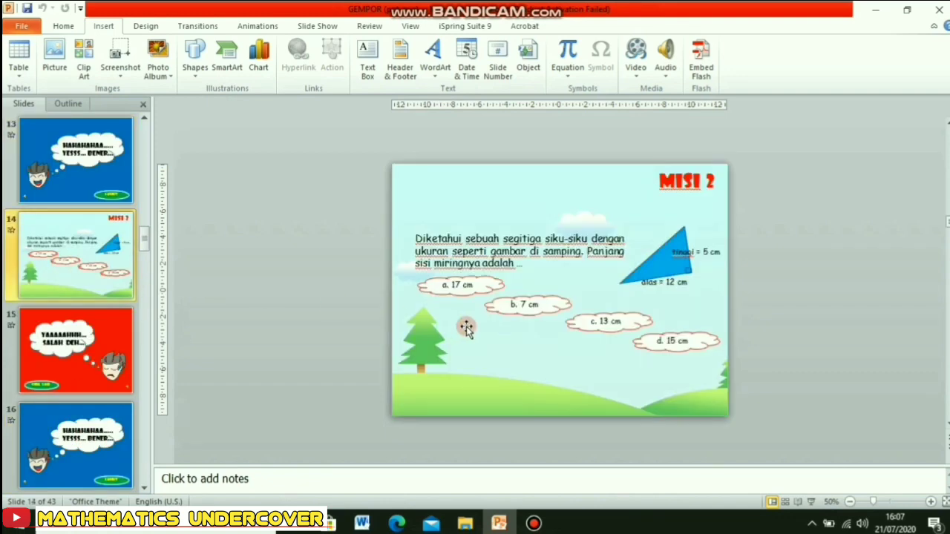
pyautogui.click(460, 288)
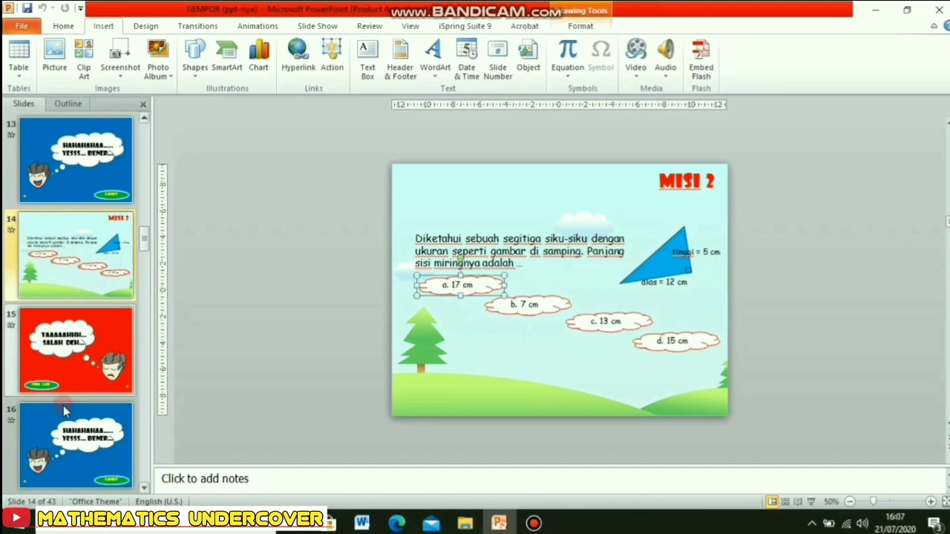
pyautogui.click(111, 423)
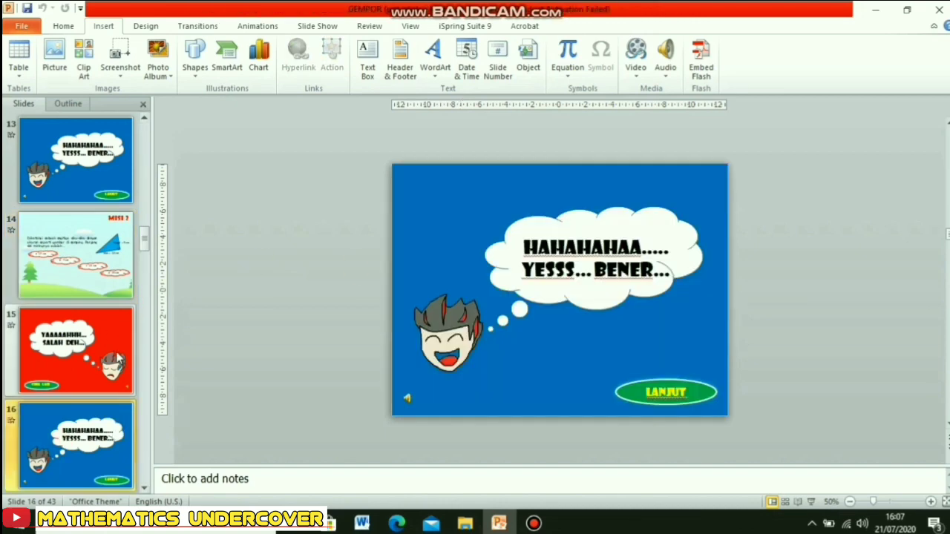
pyautogui.click(99, 280)
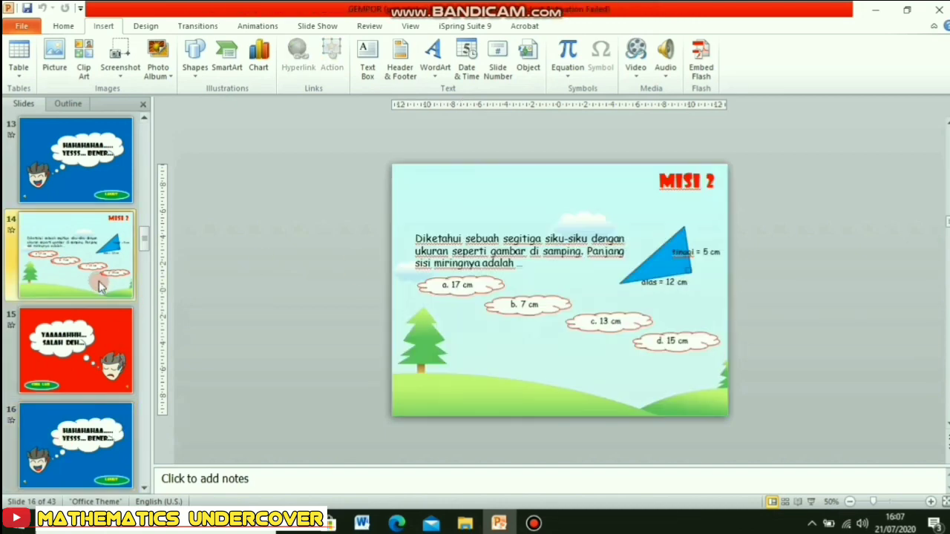
pyautogui.click(498, 317)
pyautogui.click(116, 354)
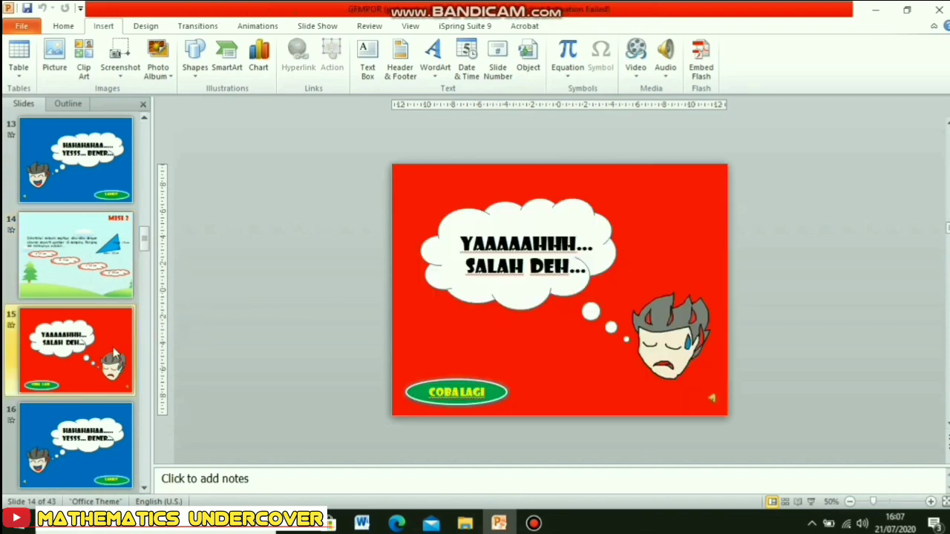
# - Step through the later Misi 2 feedback slides, then jump back to the first slide
pyautogui.press('Down')
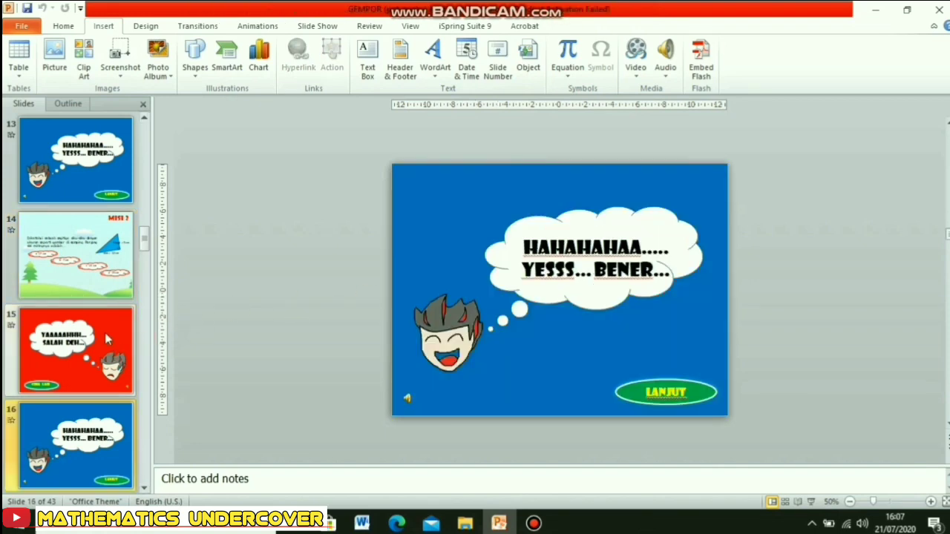
pyautogui.press('Down')
pyautogui.press('Down')
pyautogui.press('Down')
pyautogui.press('Down')
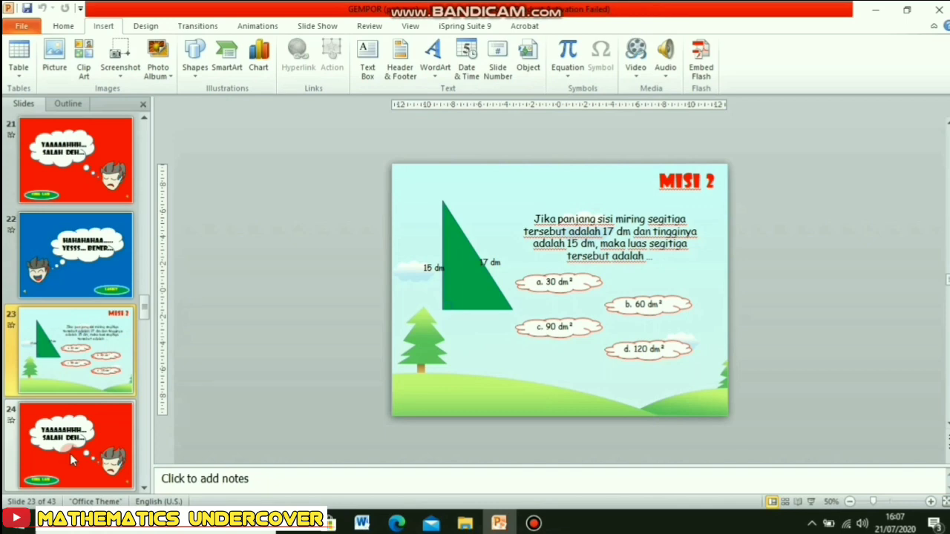
pyautogui.click(115, 434)
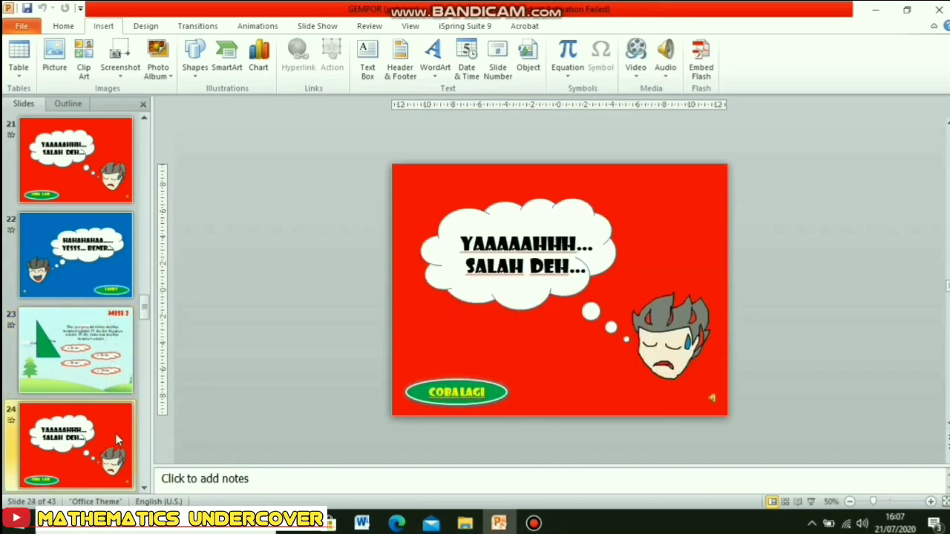
pyautogui.press('Down')
pyautogui.press('Down')
pyautogui.press('Down')
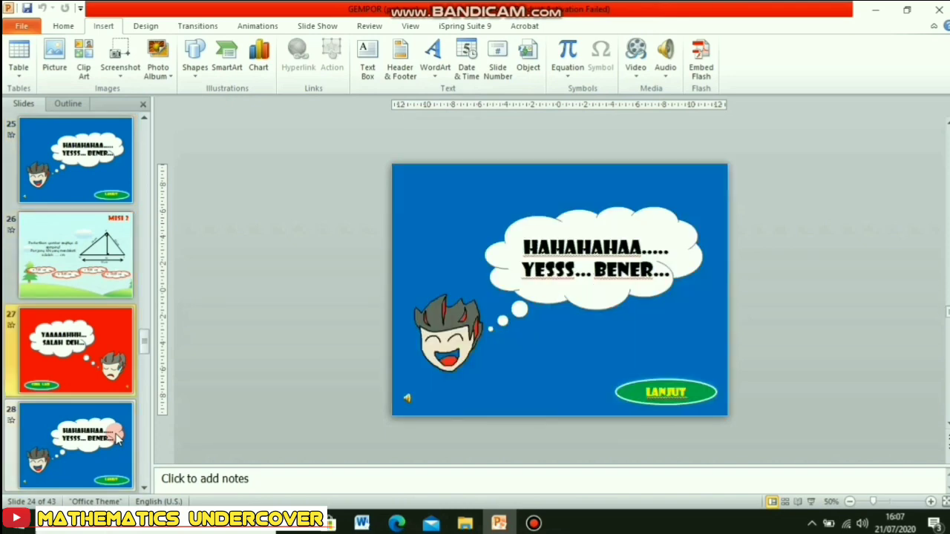
pyautogui.press('Up')
pyautogui.press('Up')
pyautogui.press('Home')
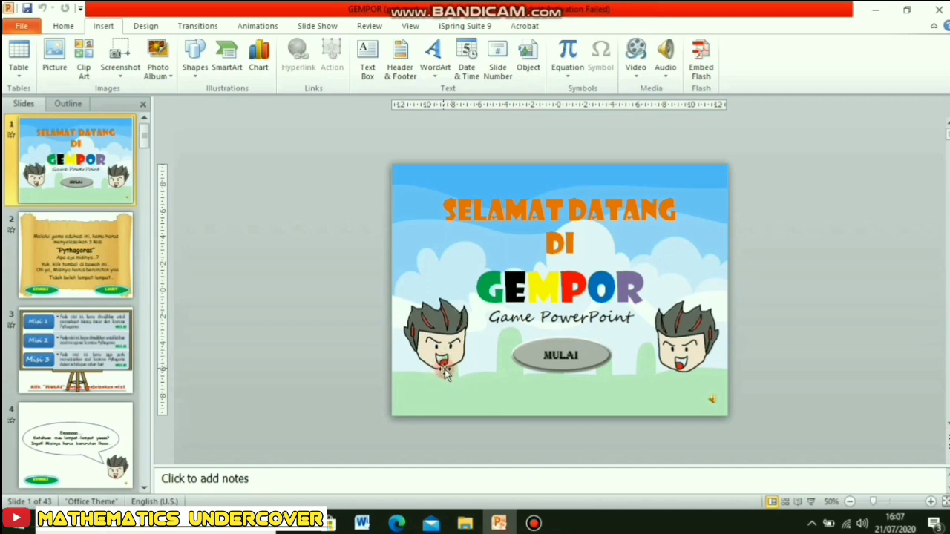
pyautogui.moveTo(463, 523)
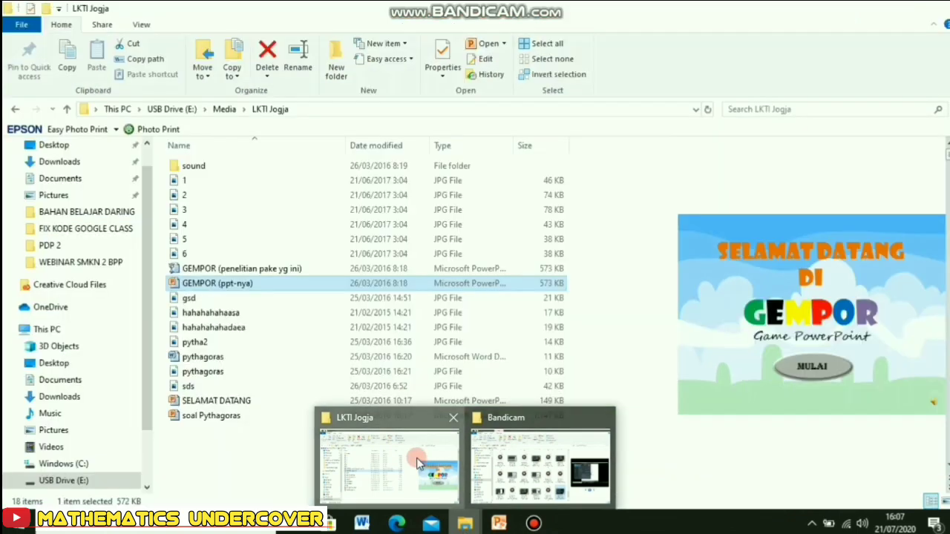
pyautogui.click(418, 463)
pyautogui.press('Down')
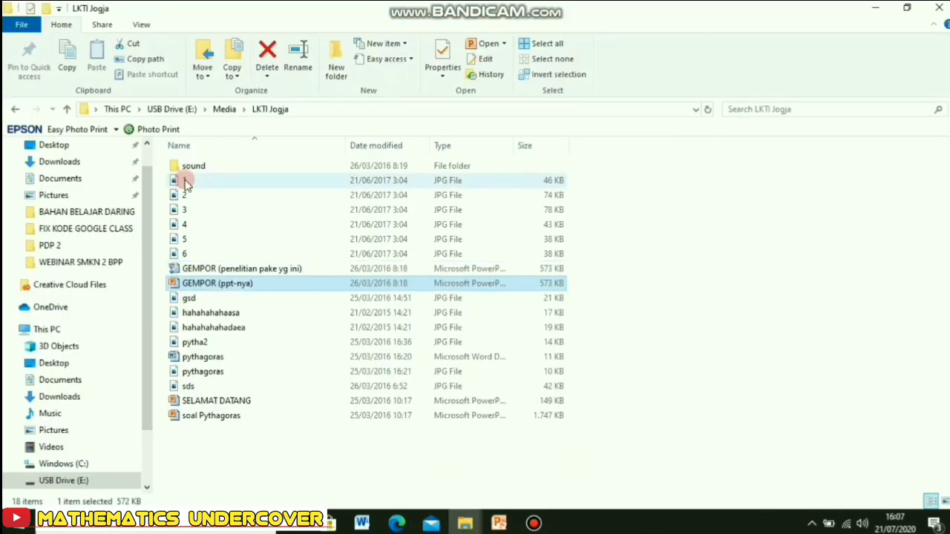
pyautogui.press('Down')
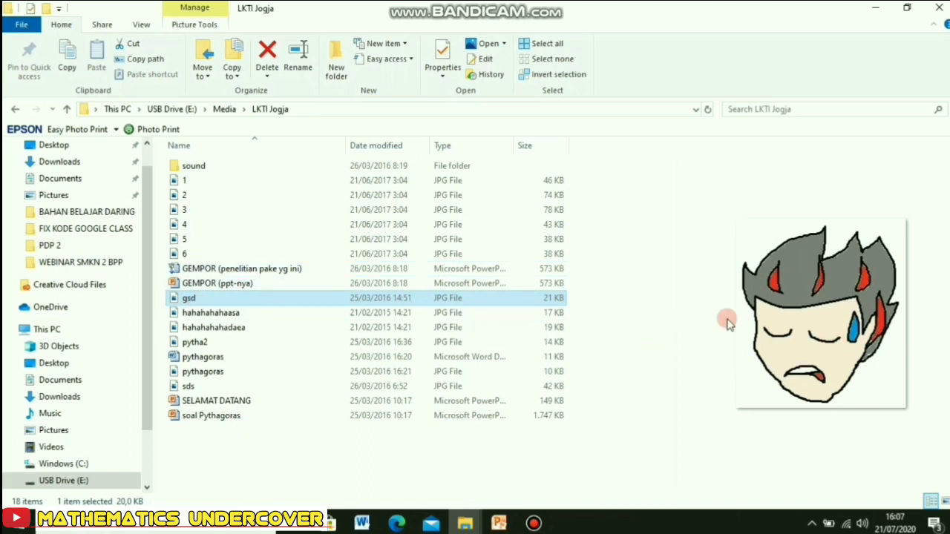
pyautogui.click(227, 315)
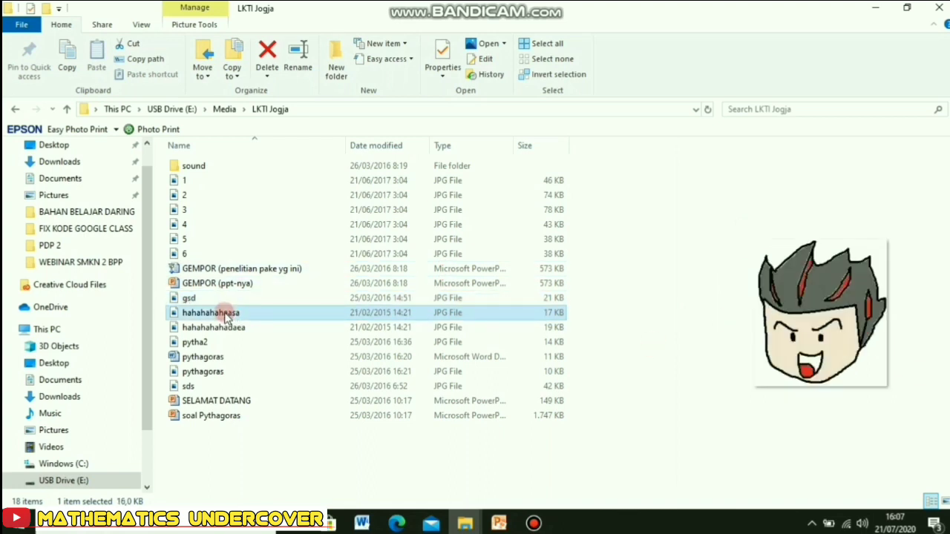
pyautogui.click(211, 333)
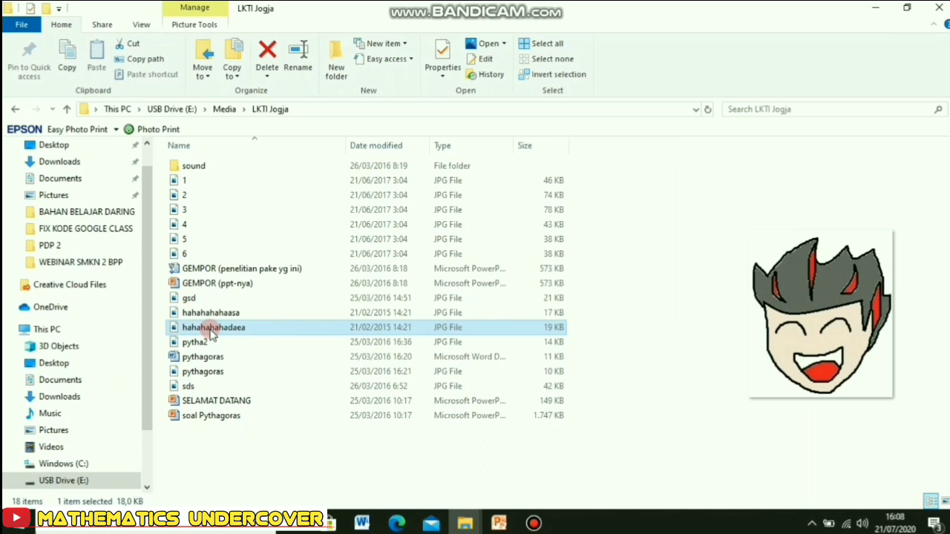
pyautogui.click(200, 374)
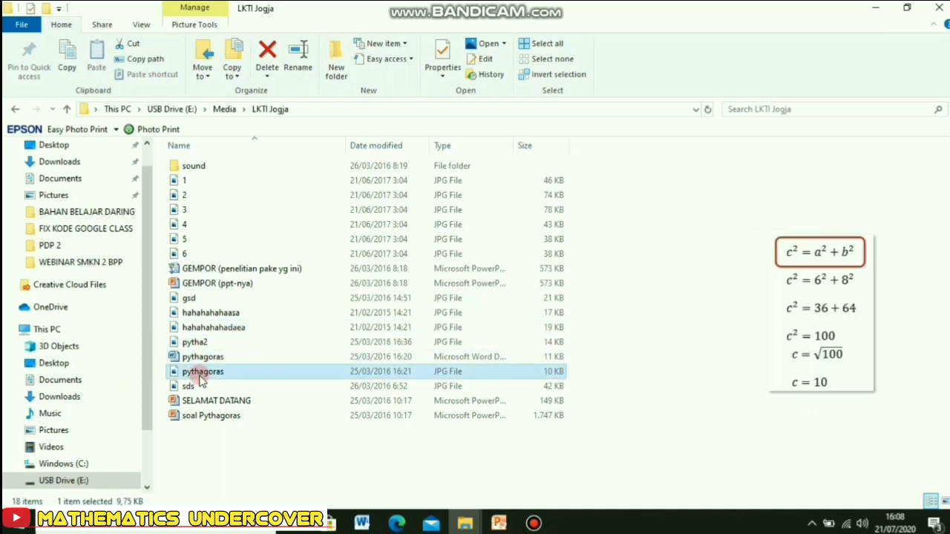
pyautogui.click(192, 387)
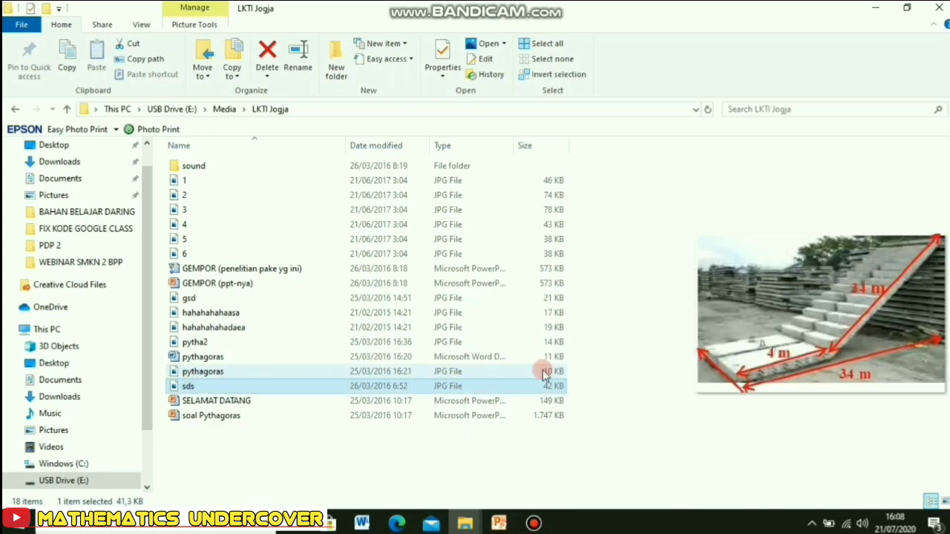
pyautogui.click(499, 524)
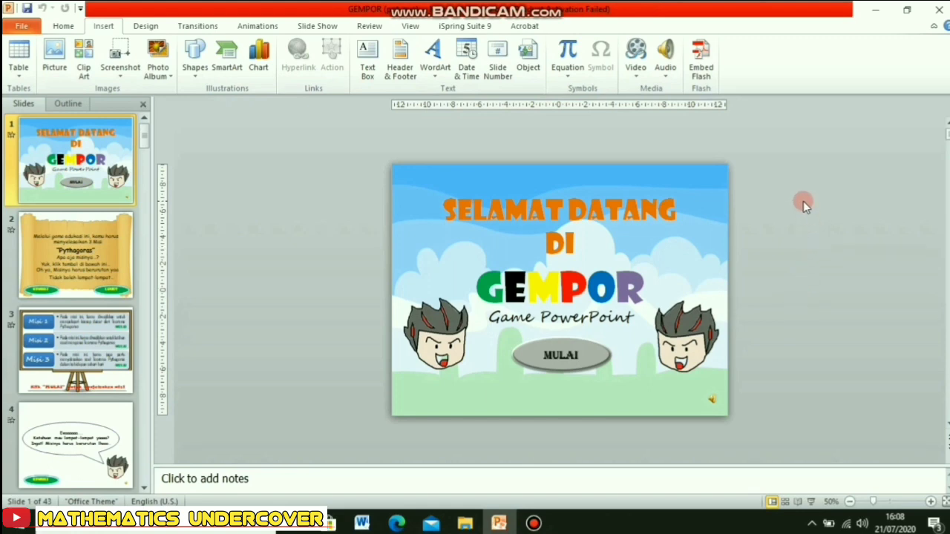
pyautogui.click(878, 13)
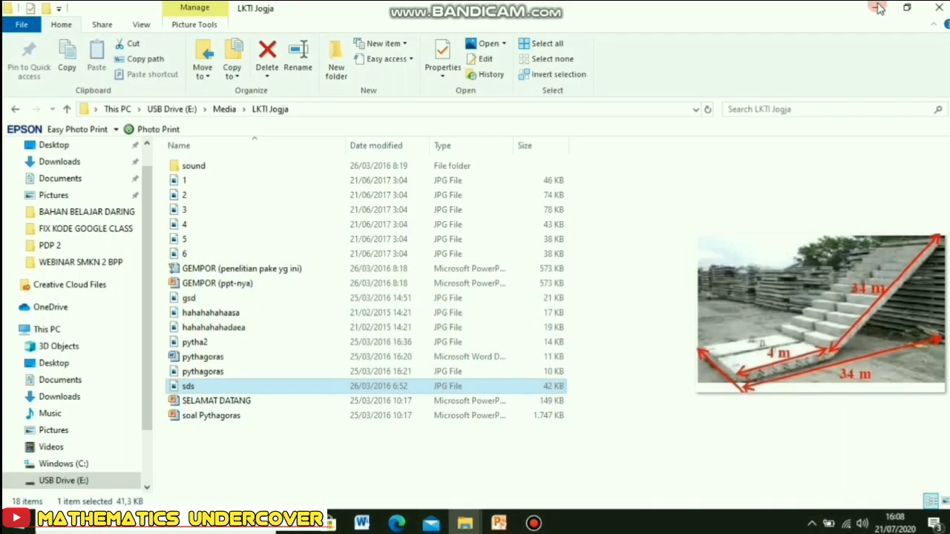
pyautogui.click(877, 11)
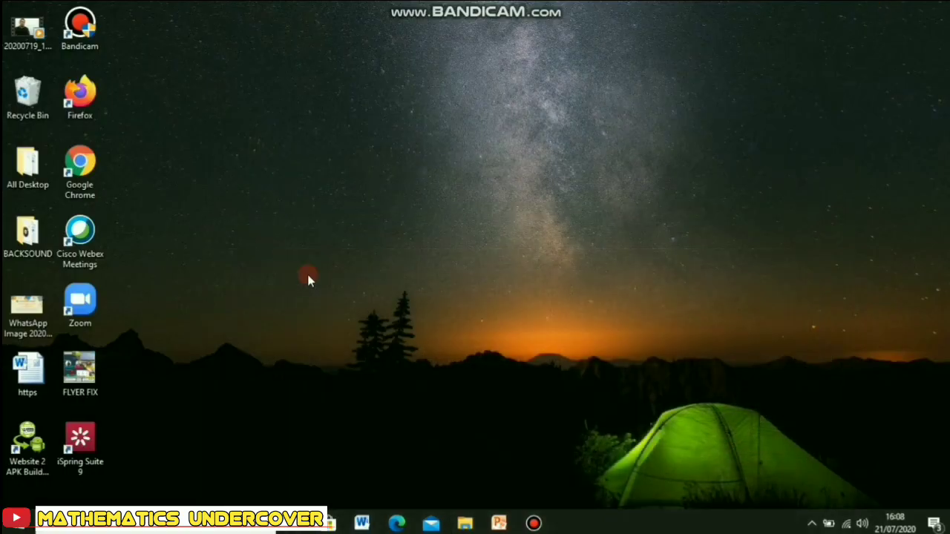
pyautogui.click(37, 446)
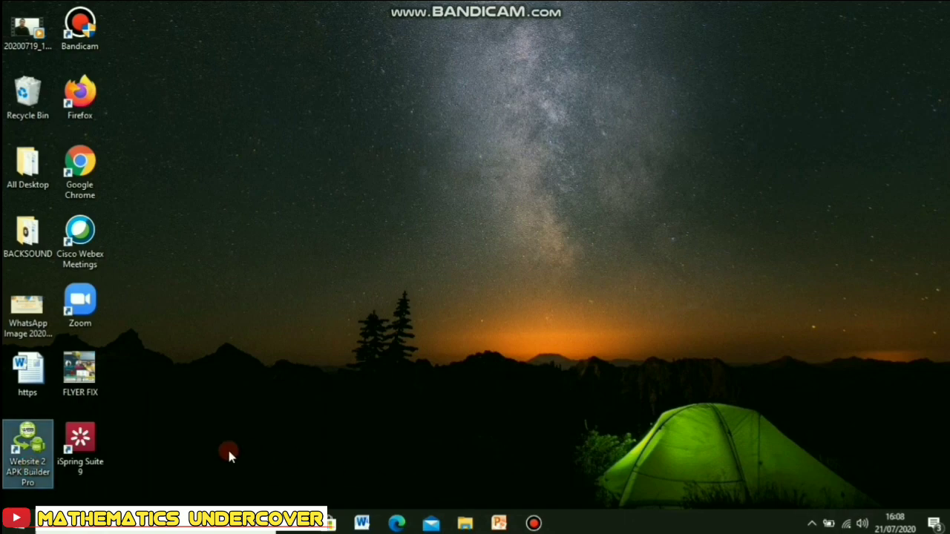
pyautogui.click(83, 444)
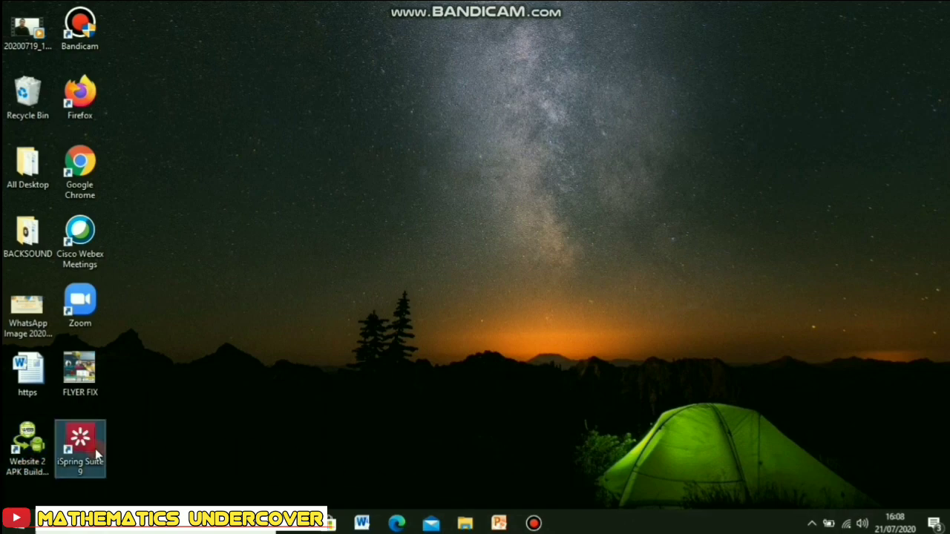
pyautogui.click(509, 520)
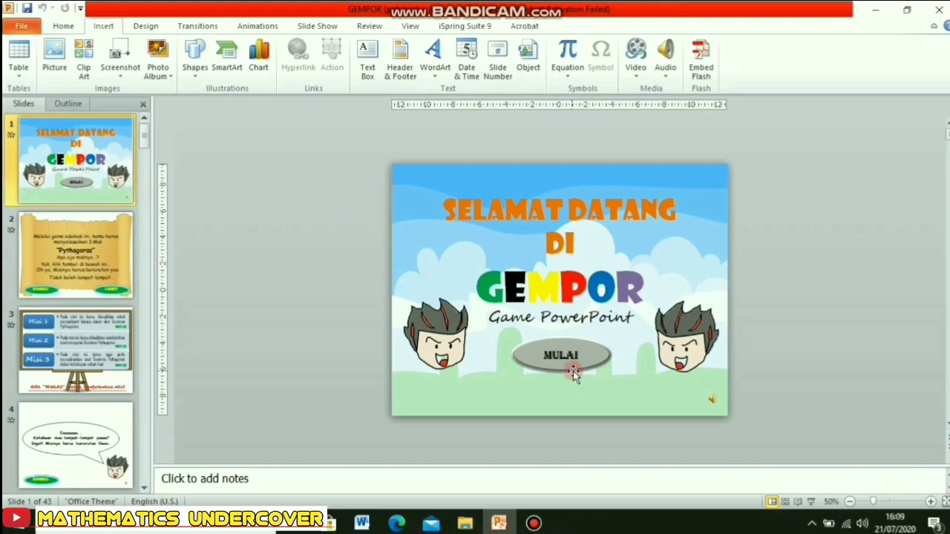
# - Test-play the slide show: MULAI, LANJUT, try Misi 2 early, return via KEMBALI, start Misi 1, then exit
pyautogui.click(811, 503)
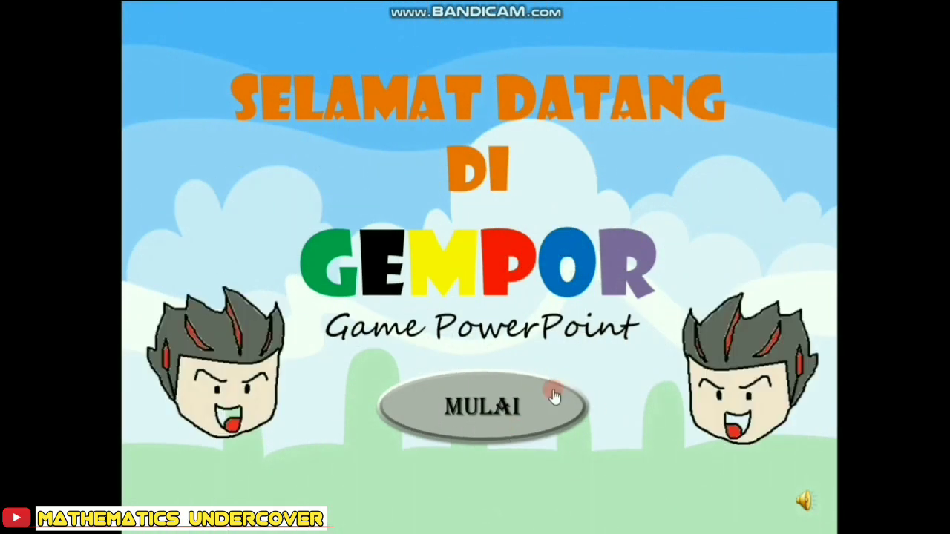
pyautogui.click(501, 412)
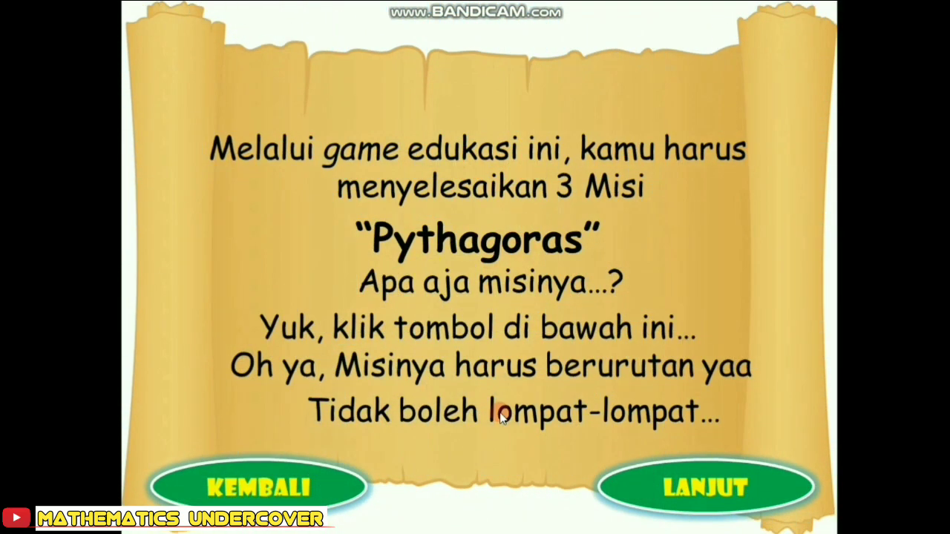
pyautogui.click(724, 490)
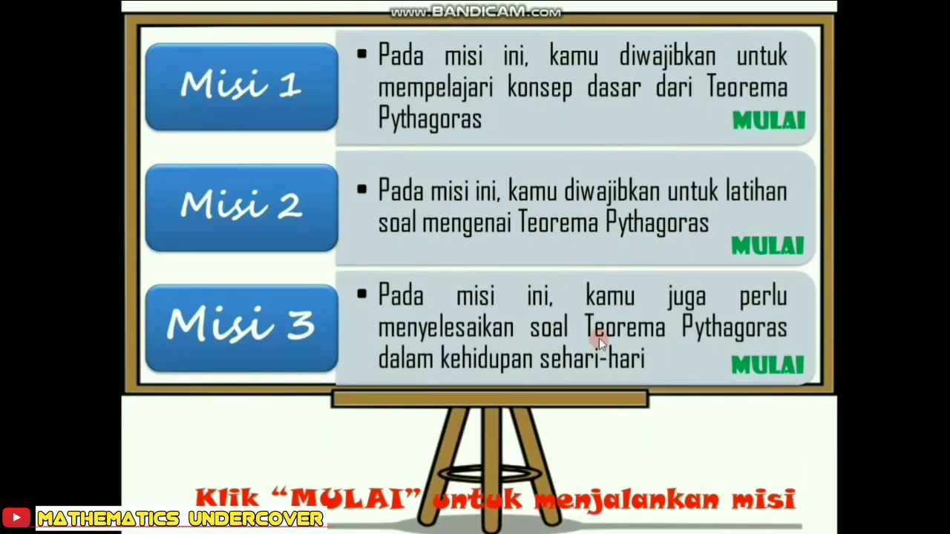
pyautogui.click(758, 236)
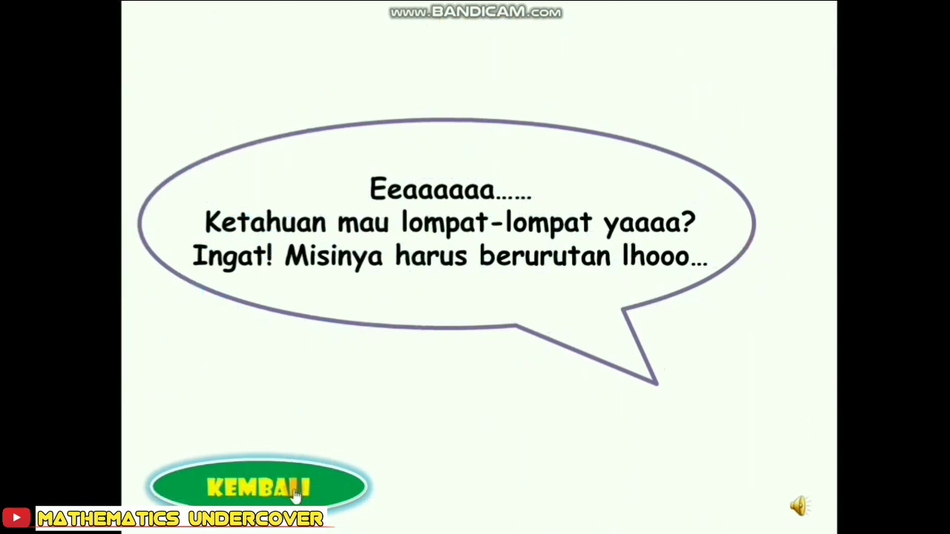
pyautogui.click(296, 486)
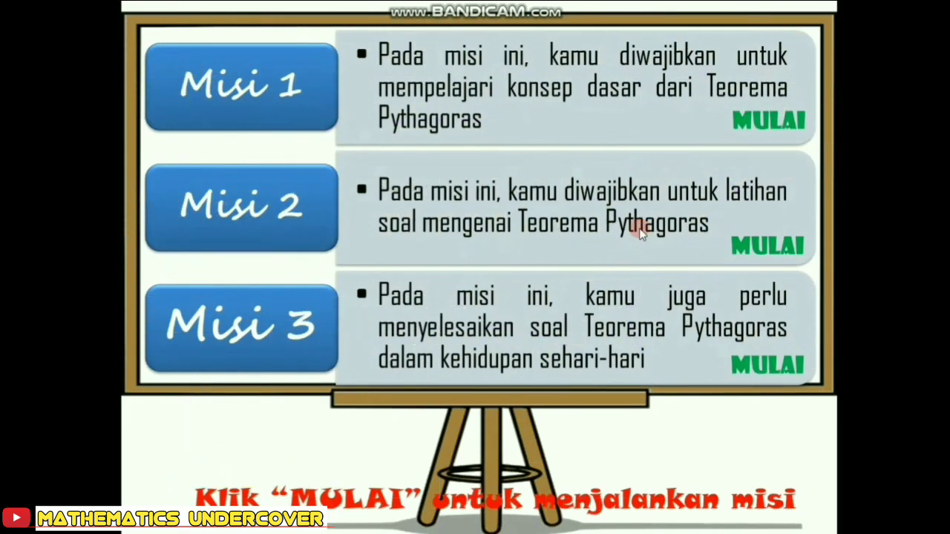
pyautogui.click(758, 119)
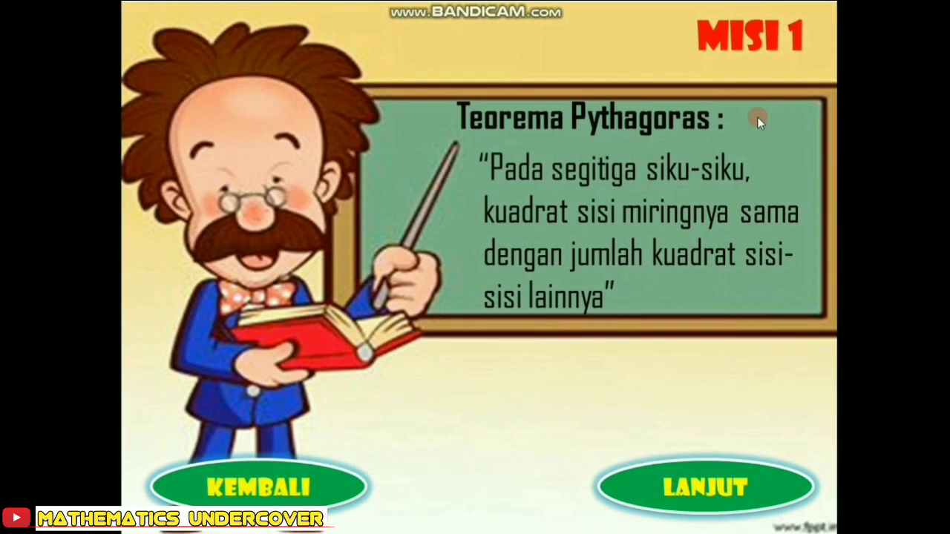
pyautogui.press('Escape')
# - Return to the Selamat Datang title slide and bring up the iSpring Suite 9 ribbon tools
pyautogui.click(89, 234)
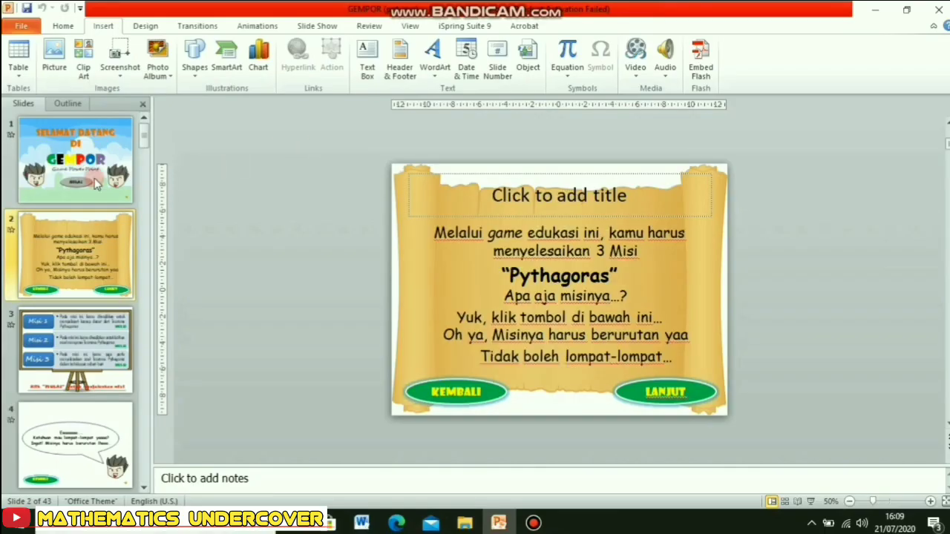
pyautogui.click(87, 152)
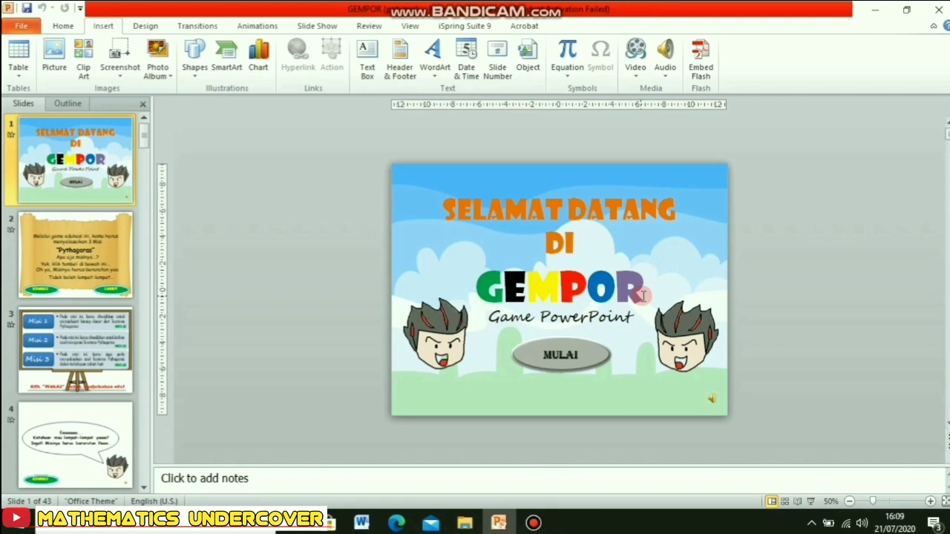
pyautogui.click(464, 26)
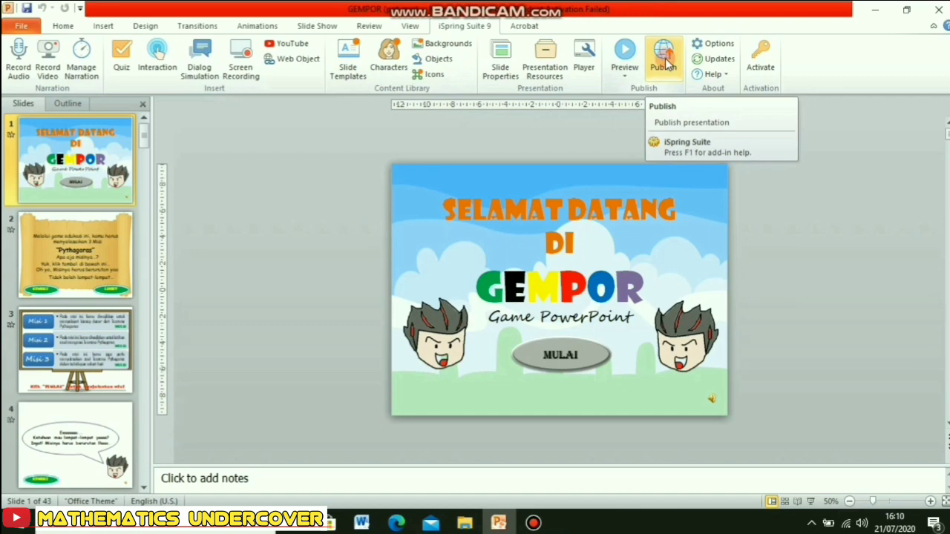
# - Open publish settings and check project name GEMPOR (ppt-nya) and folder E:\Media\LKTI Jogja
pyautogui.click(664, 59)
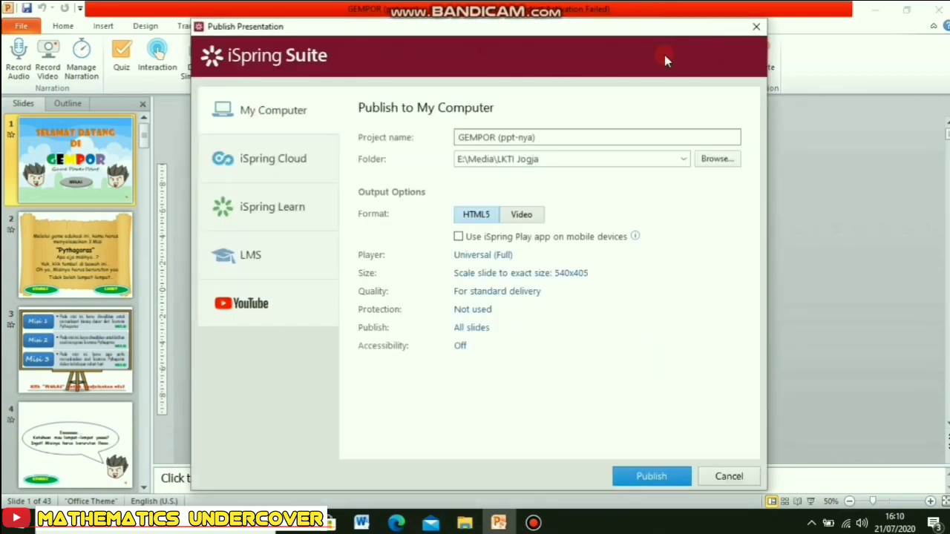
pyautogui.click(586, 137)
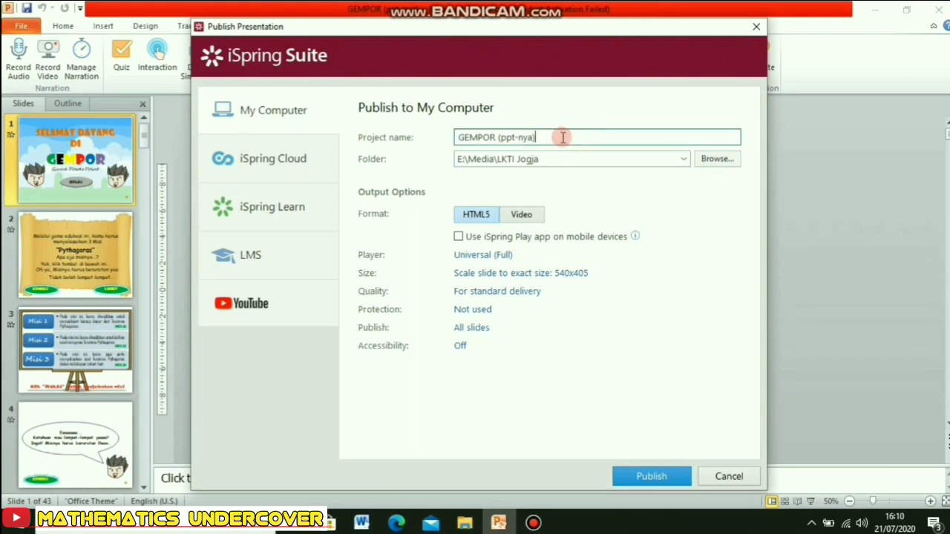
pyautogui.click(553, 159)
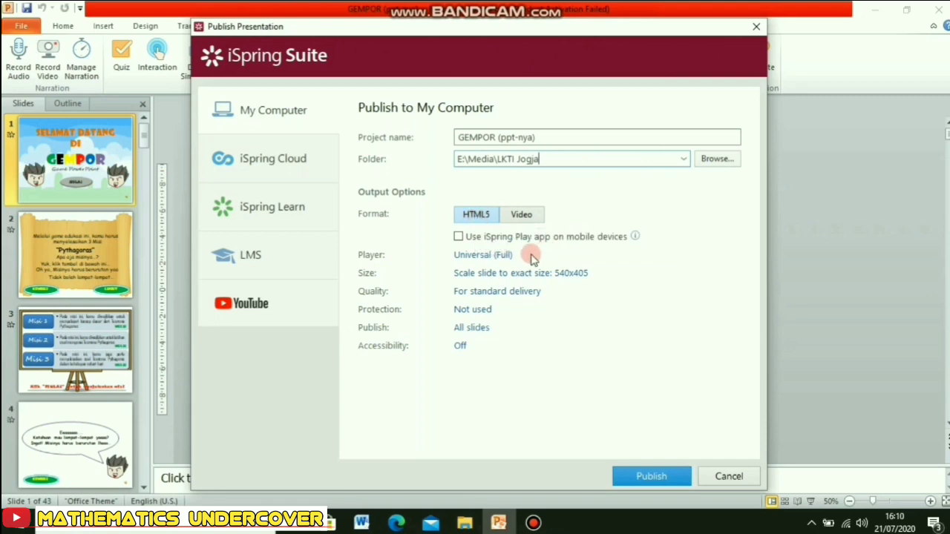
# - In the player customization, remove the top bar, sidebar and bottom bar
pyautogui.moveTo(467, 258)
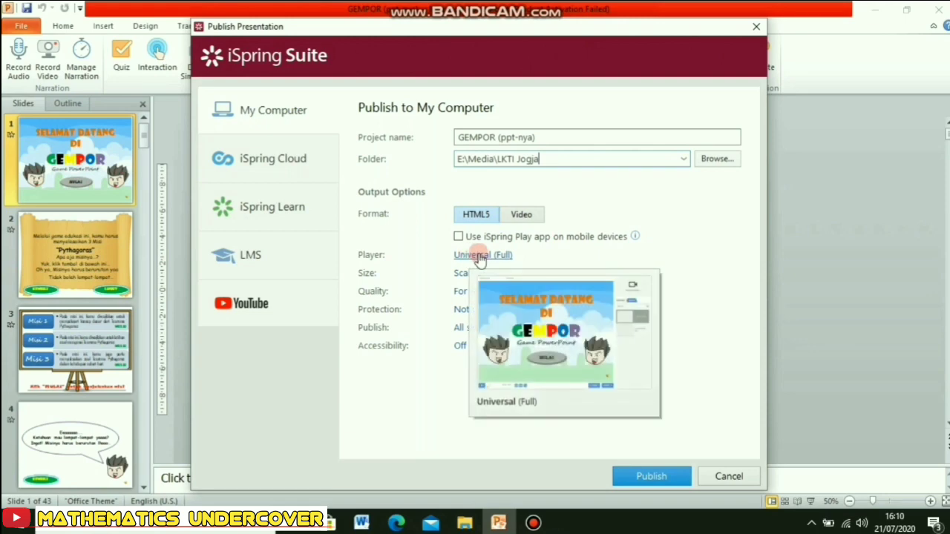
pyautogui.click(482, 259)
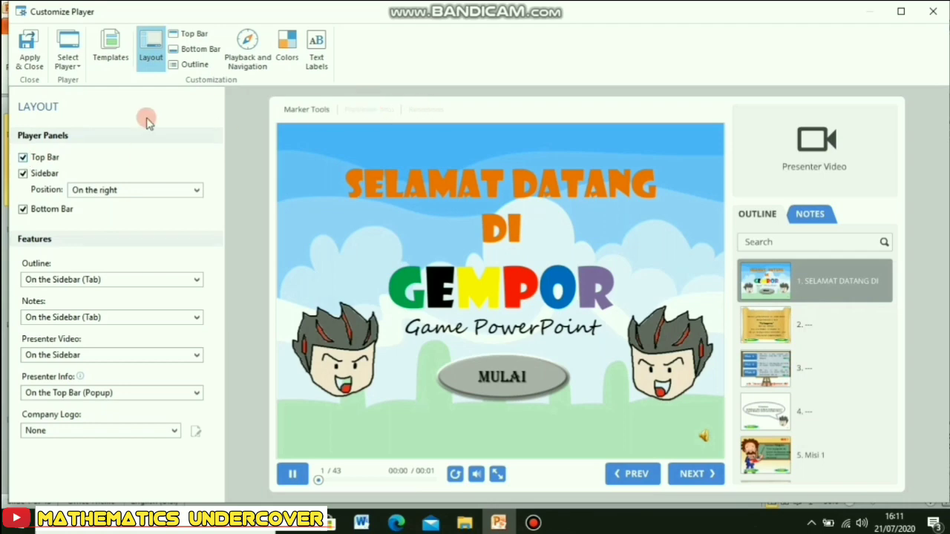
pyautogui.click(23, 158)
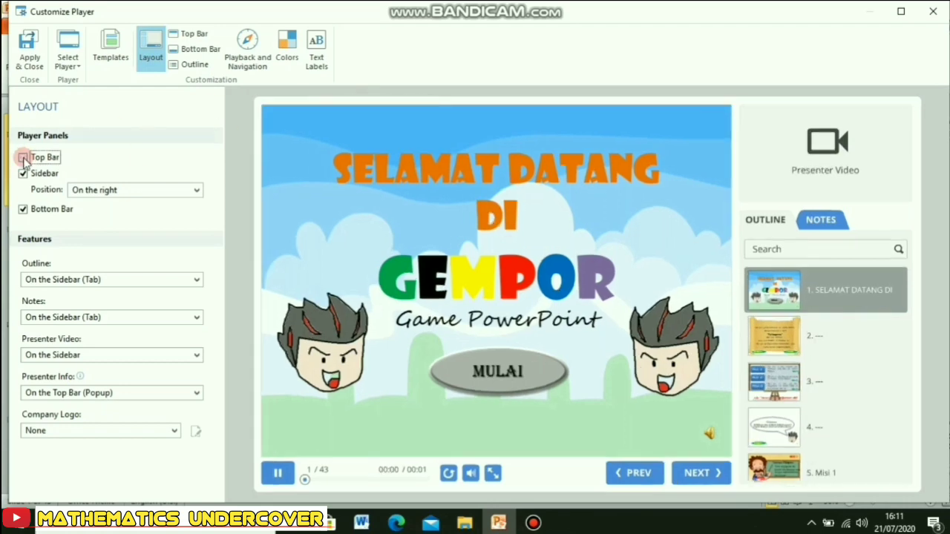
pyautogui.click(23, 174)
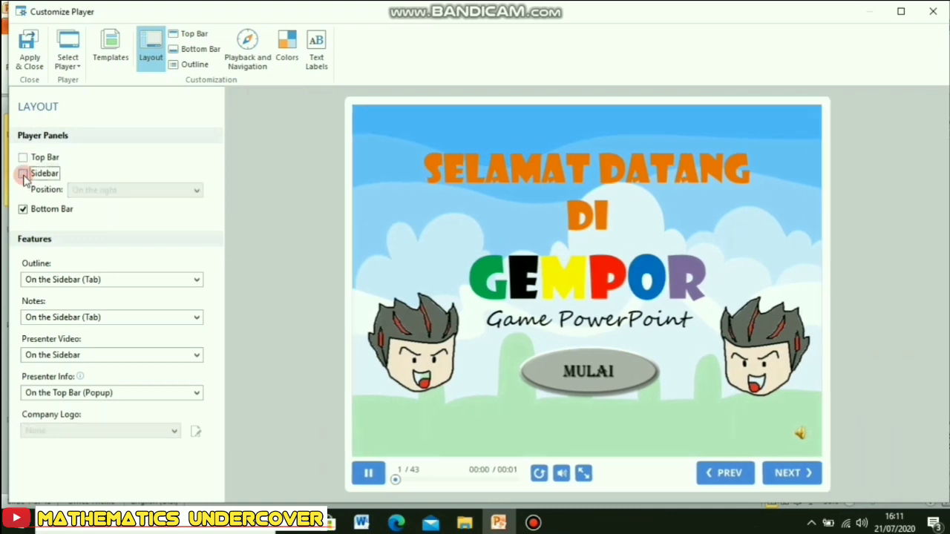
pyautogui.click(23, 209)
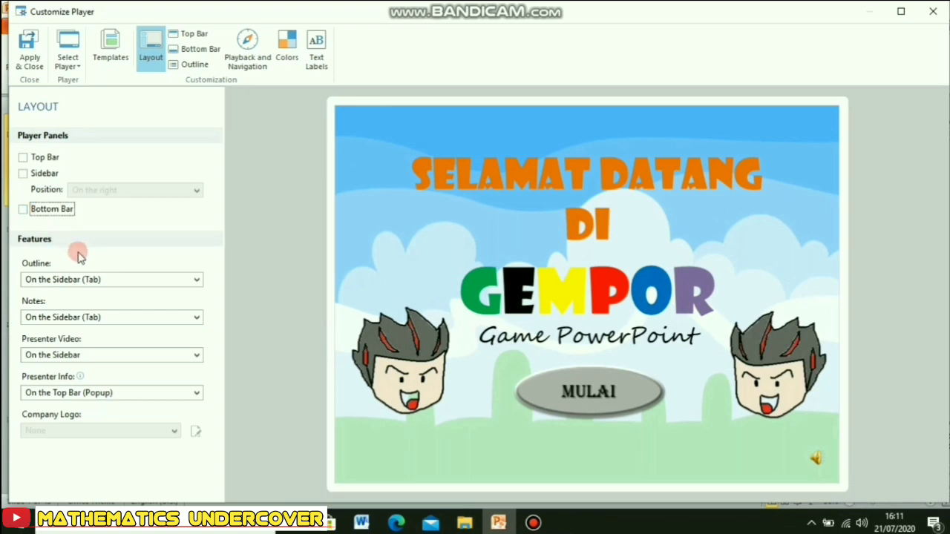
# - Set outline, presenter info, presenter video and notes to None, and apply the player changes
pyautogui.click(107, 280)
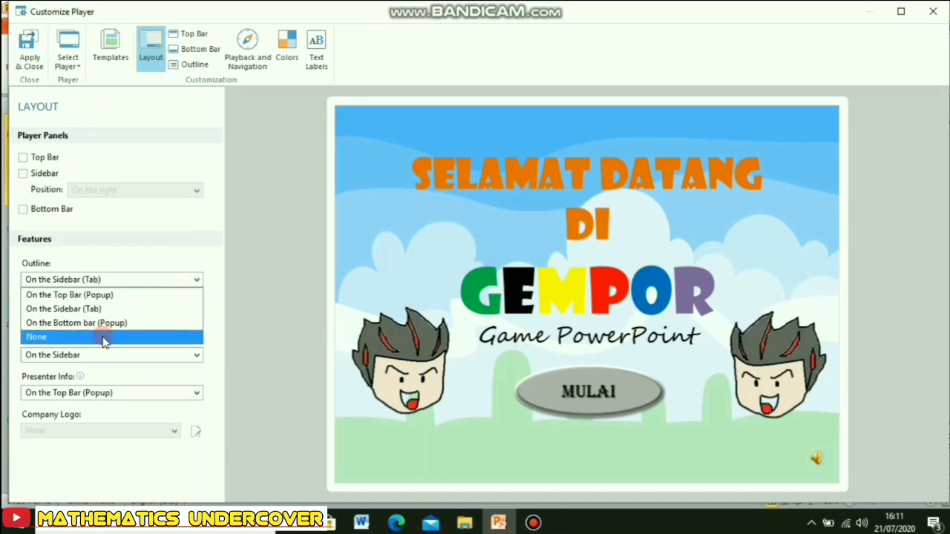
pyautogui.click(103, 337)
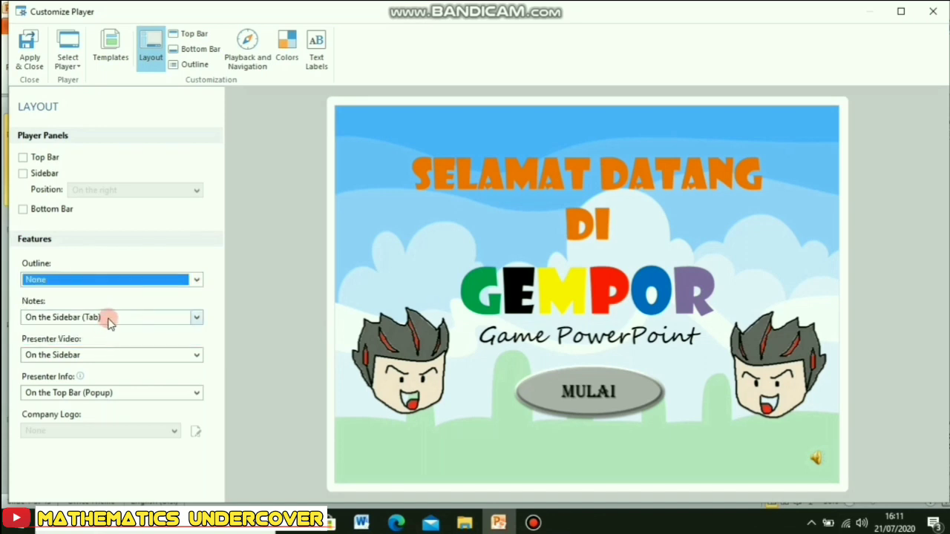
pyautogui.click(122, 392)
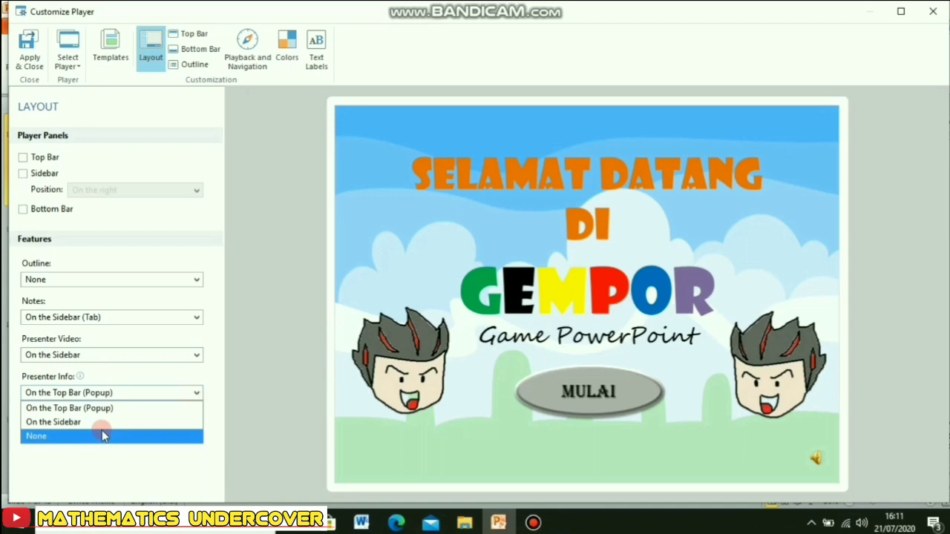
pyautogui.click(103, 436)
pyautogui.click(113, 357)
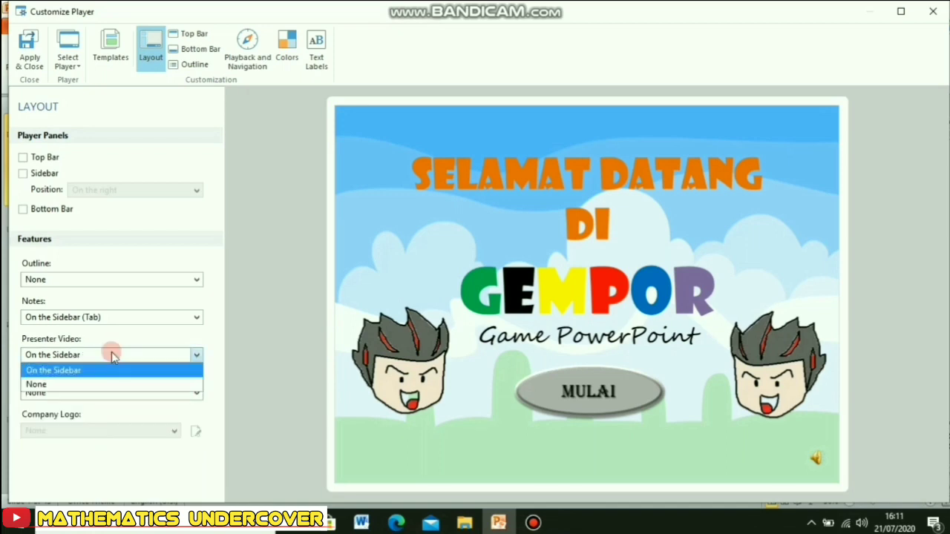
pyautogui.click(96, 385)
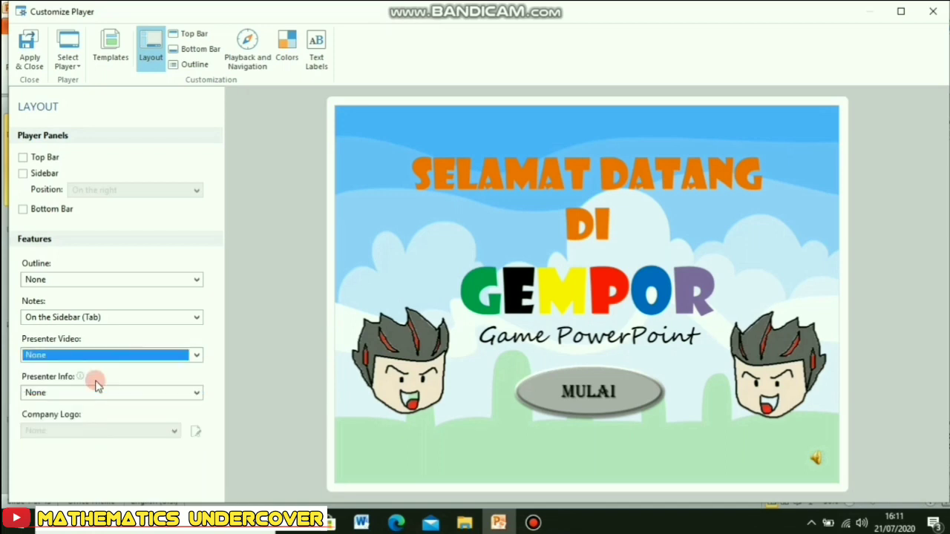
pyautogui.click(101, 317)
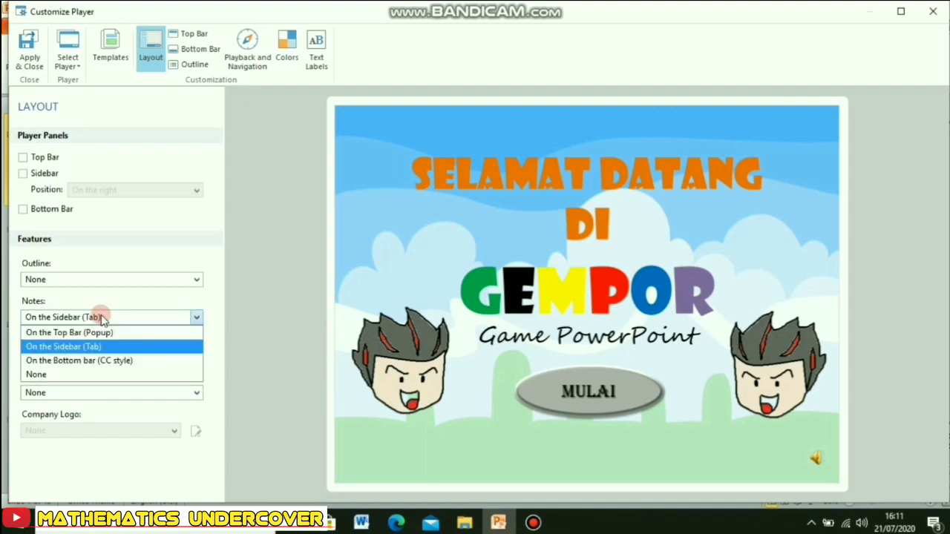
pyautogui.click(89, 375)
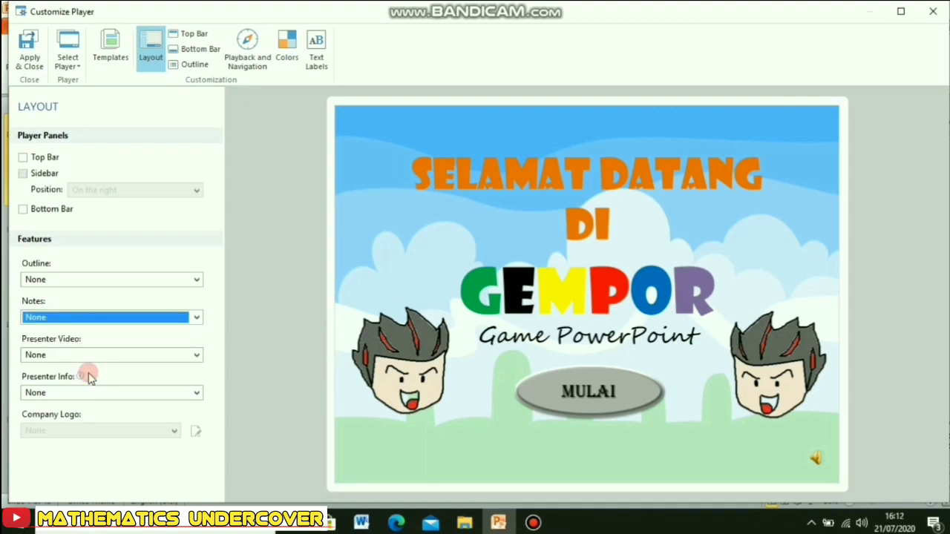
pyautogui.click(32, 48)
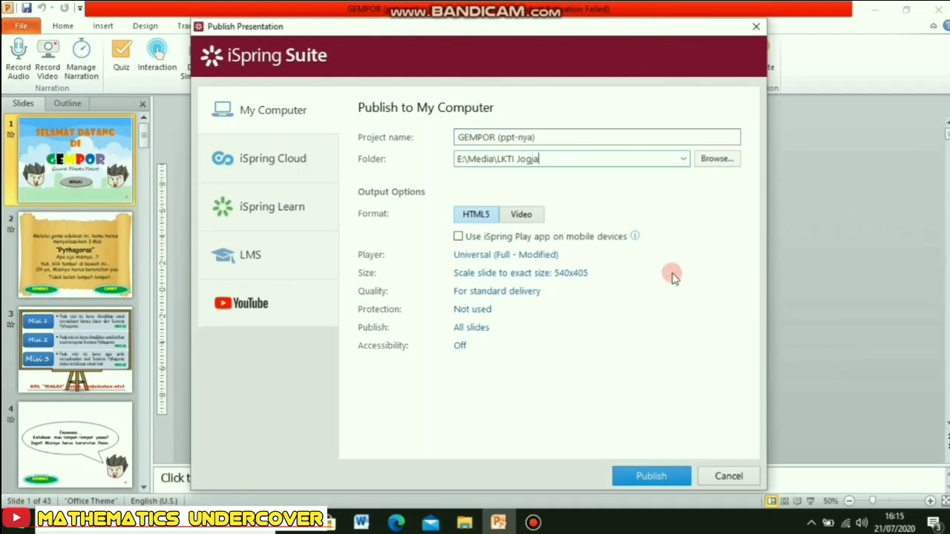
# - Change the course size from fixed 540x405 to Fit course to browser window and save
pyautogui.click(565, 275)
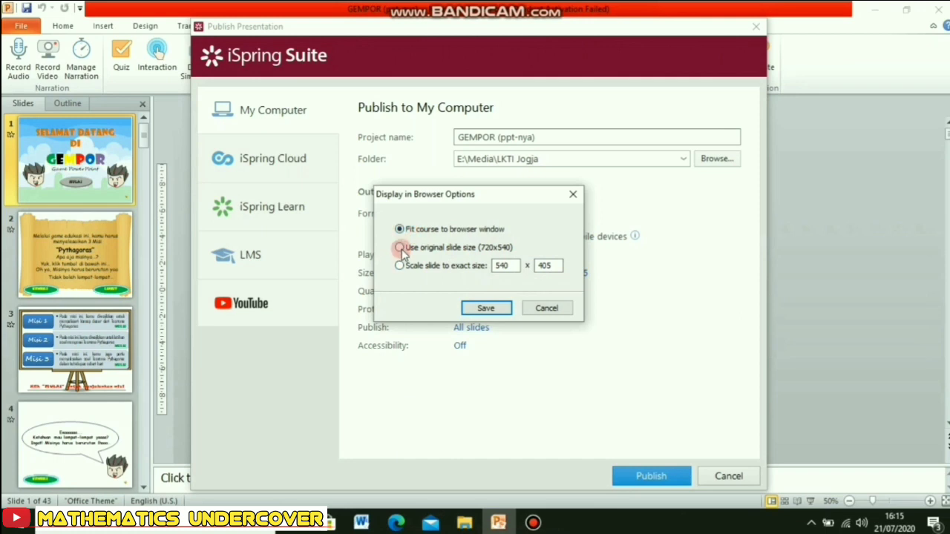
pyautogui.click(401, 248)
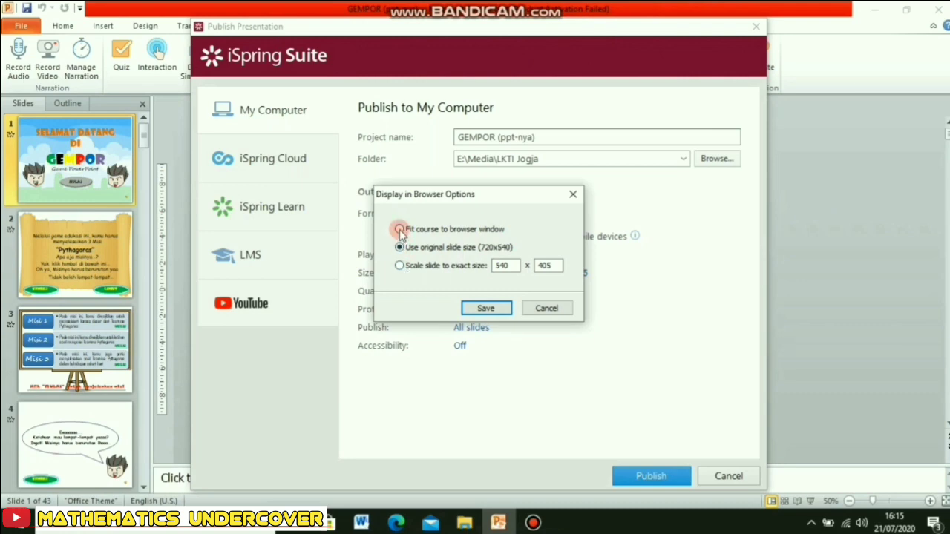
pyautogui.doubleClick(502, 266)
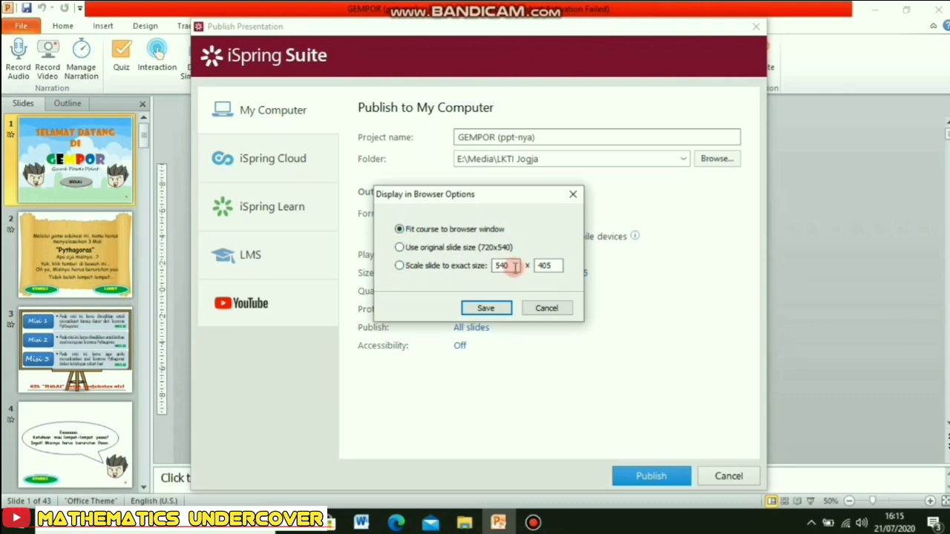
pyautogui.write('720')
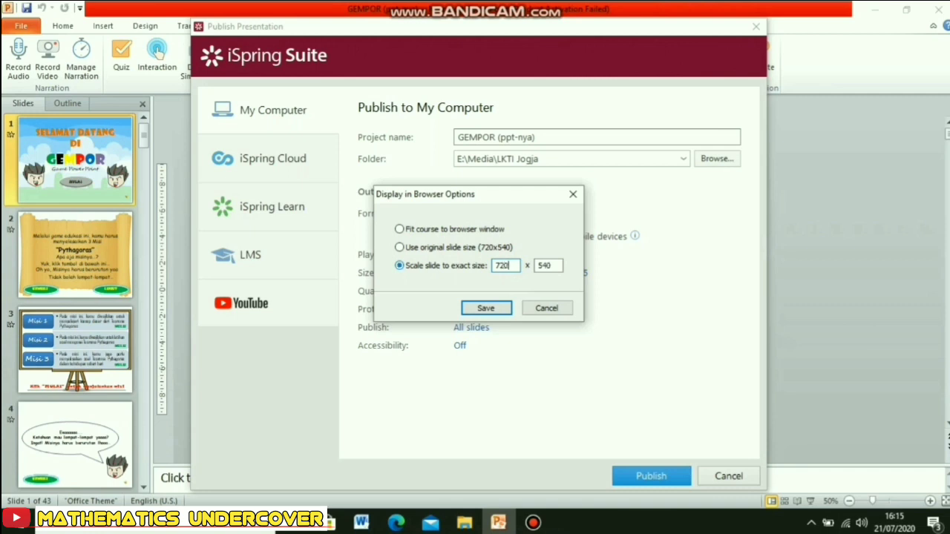
pyautogui.click(403, 230)
pyautogui.click(468, 307)
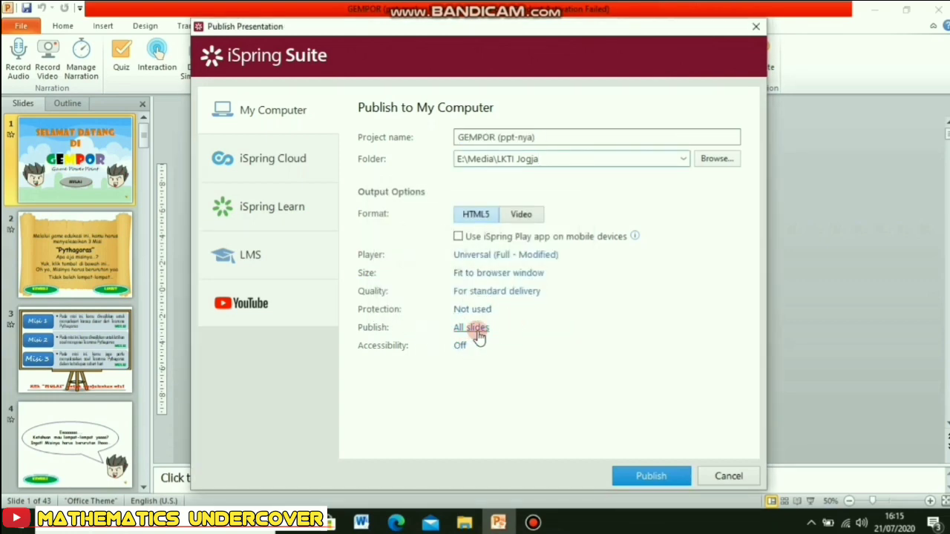
# - Publish GEMPOR (ppt-nya) as HTML5 and open the output folder with data and index
pyautogui.click(648, 480)
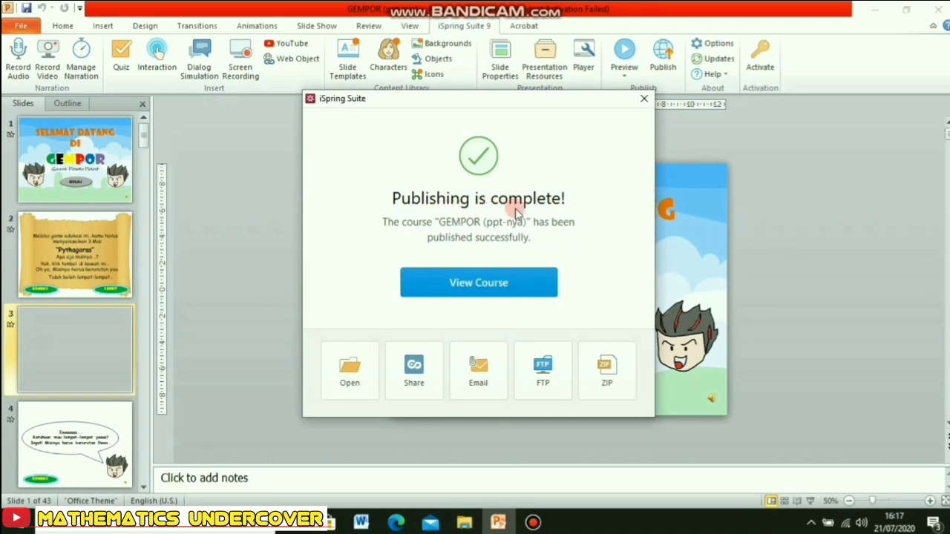
pyautogui.click(355, 381)
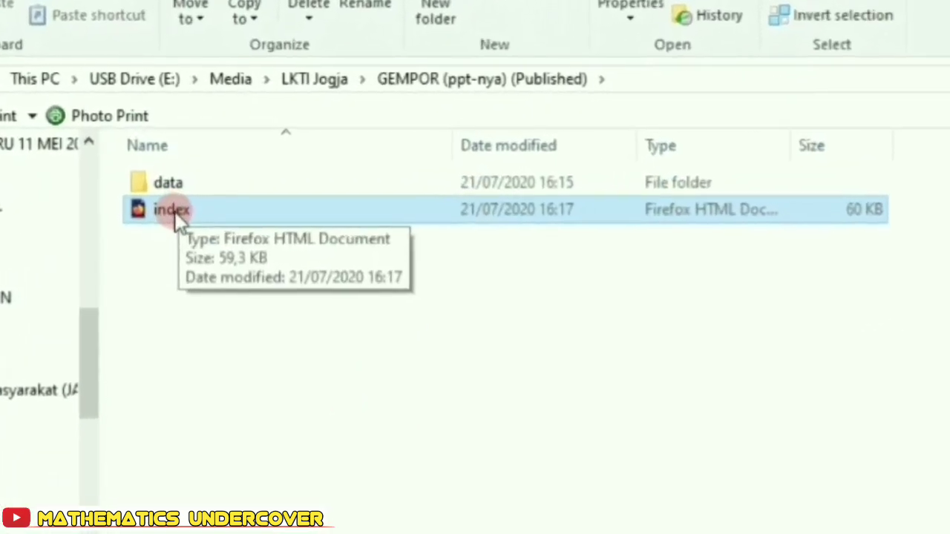
# - Open the published index.html in Firefox to show the Selamat Datang di GEMPOR title screen
pyautogui.doubleClick(187, 217)
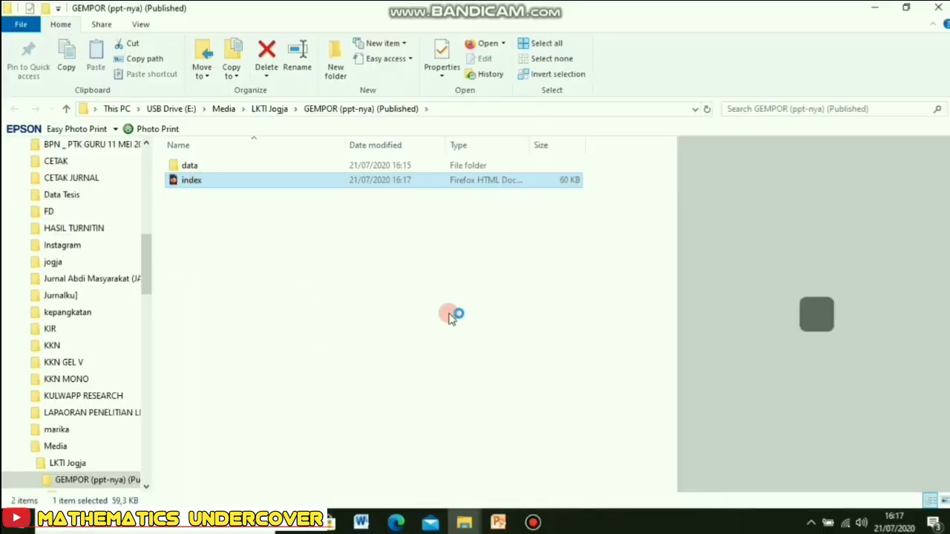
pyautogui.doubleClick(172, 182)
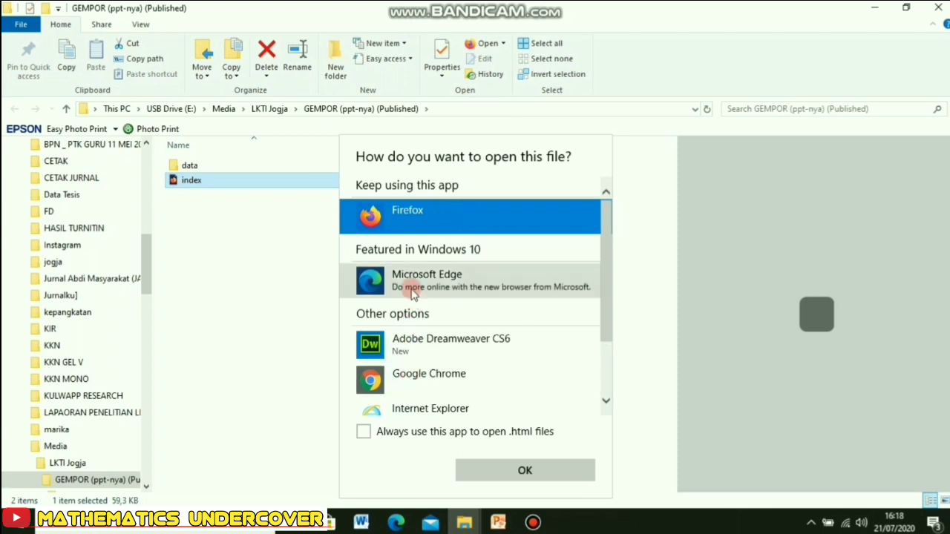
pyautogui.click(525, 472)
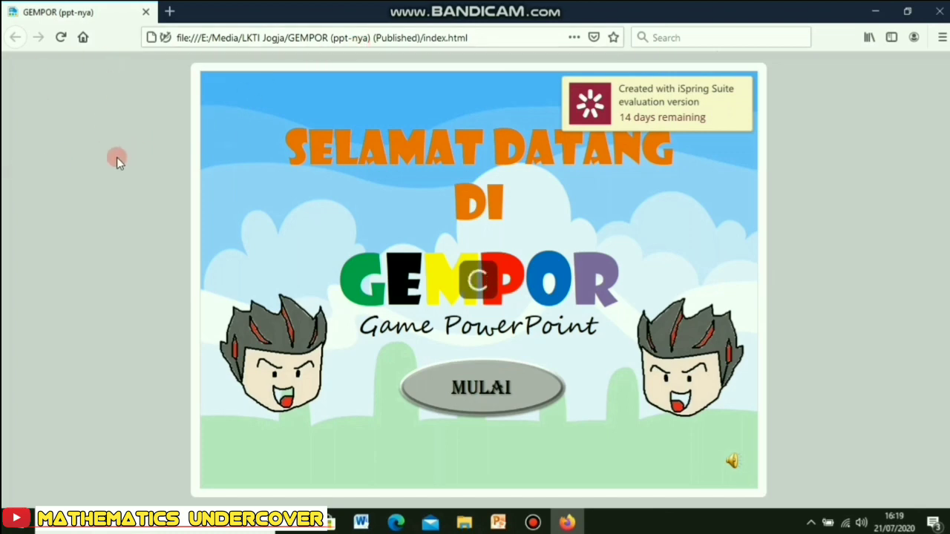
# - Test the published course through the mission list, Misi 1 and back, then close Firefox
pyautogui.click(495, 394)
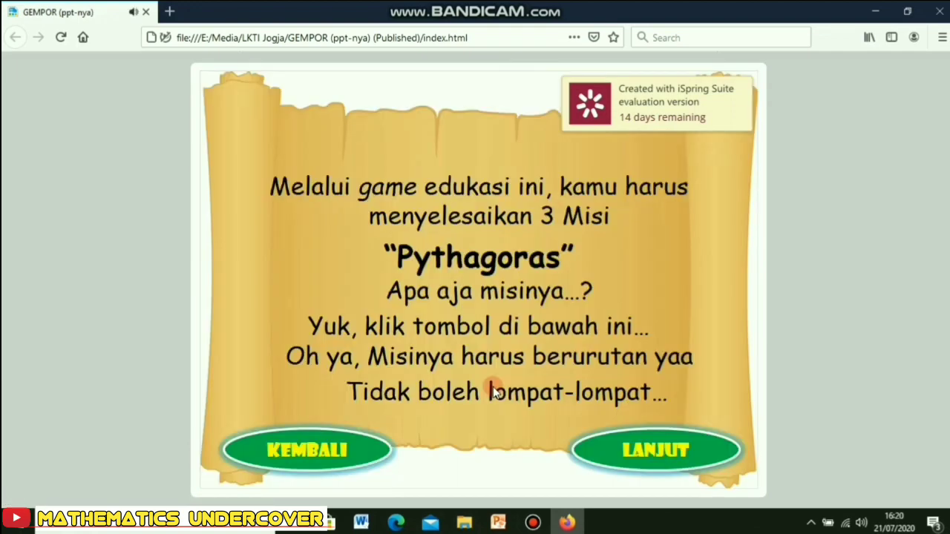
pyautogui.click(676, 454)
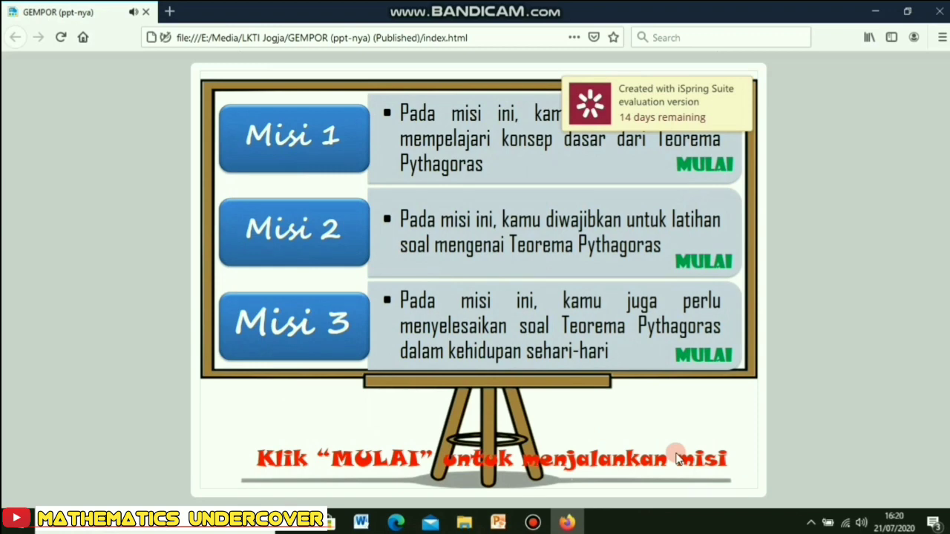
pyautogui.click(710, 168)
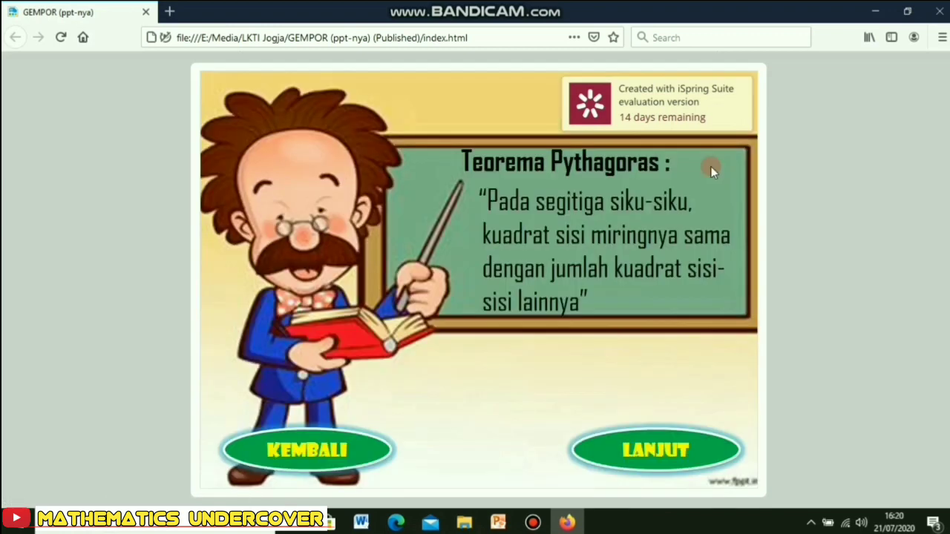
pyautogui.click(332, 450)
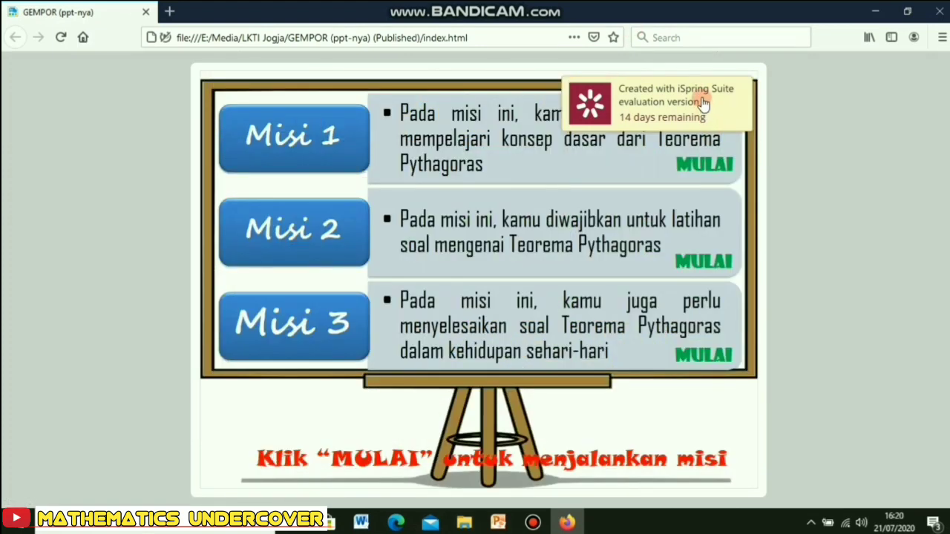
pyautogui.click(939, 11)
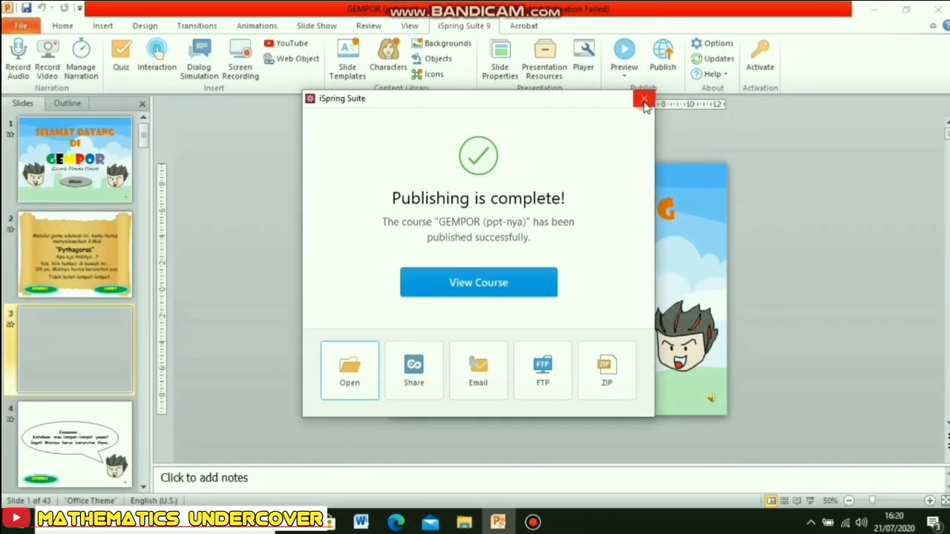
# - Dismiss the publishing-complete dialog and open the GEMPOR (ppt-nya) (Published) folder in LKTI Jogja
pyautogui.click(643, 98)
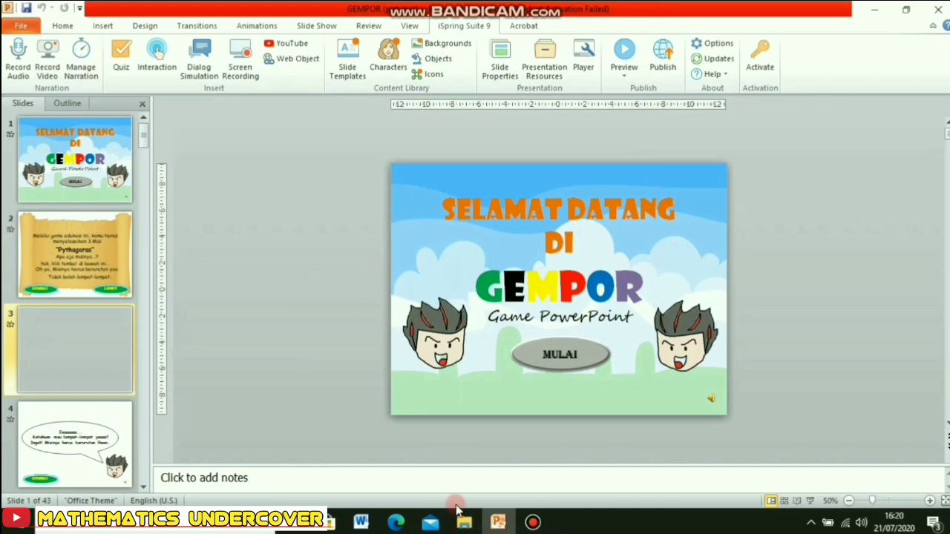
pyautogui.moveTo(465, 524)
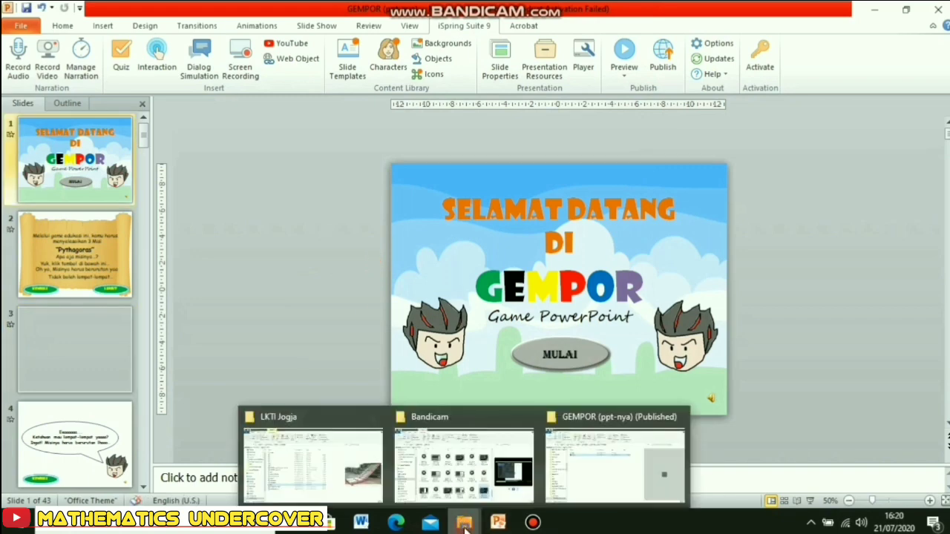
pyautogui.click(293, 448)
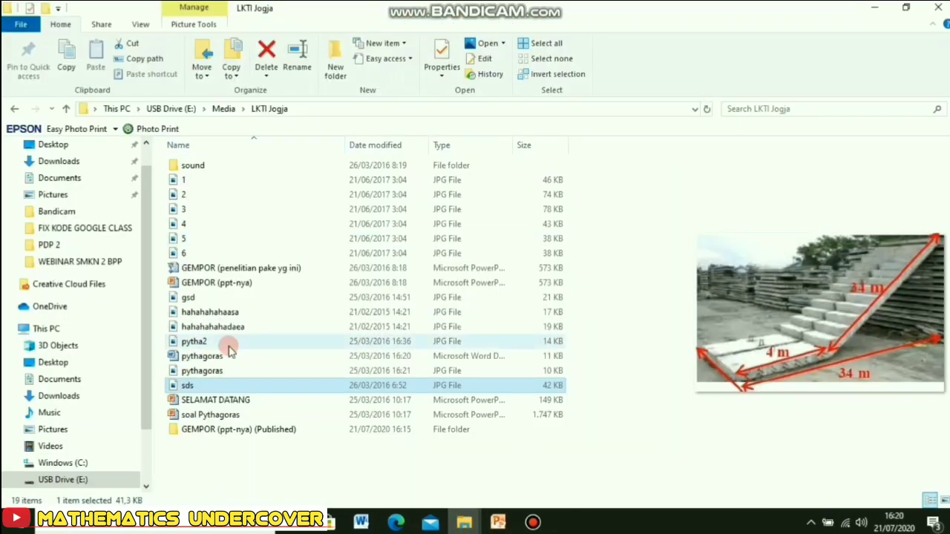
pyautogui.click(236, 435)
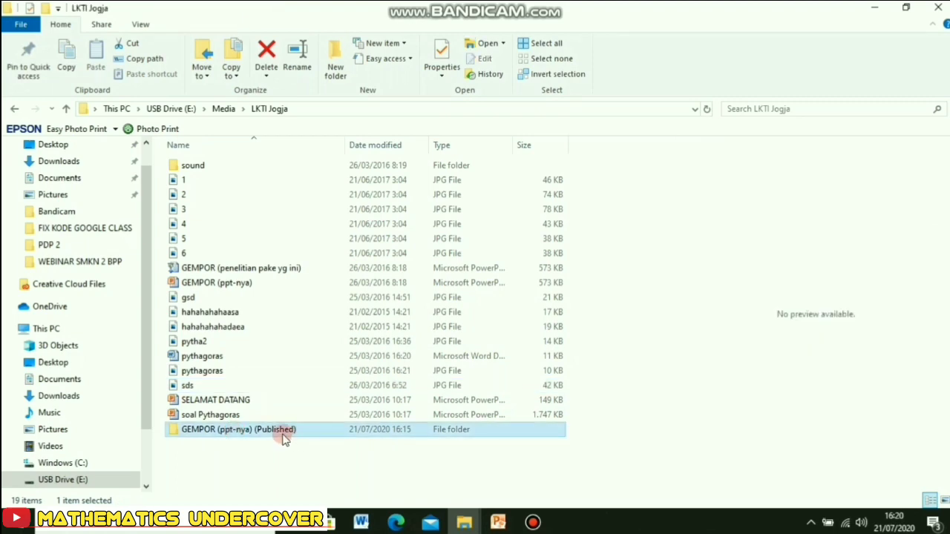
pyautogui.moveTo(281, 435)
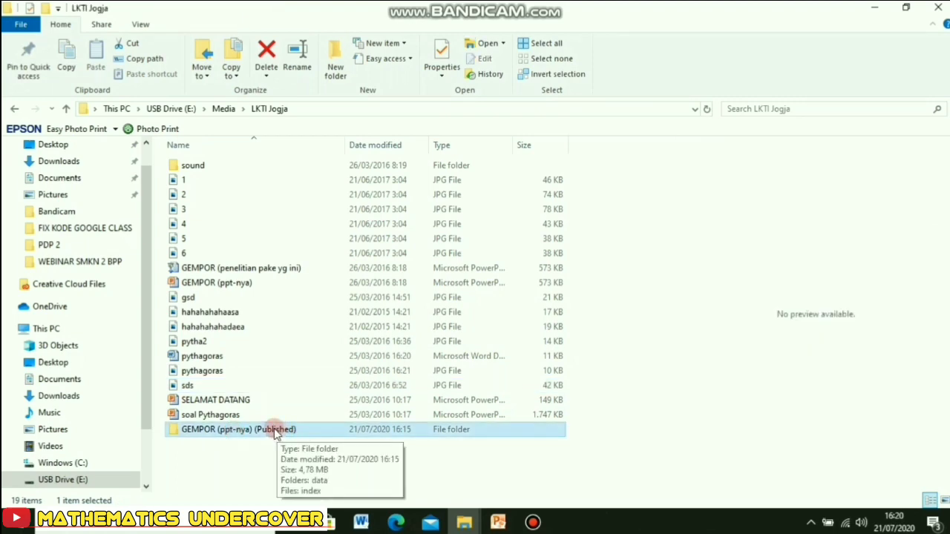
pyautogui.doubleClick(276, 432)
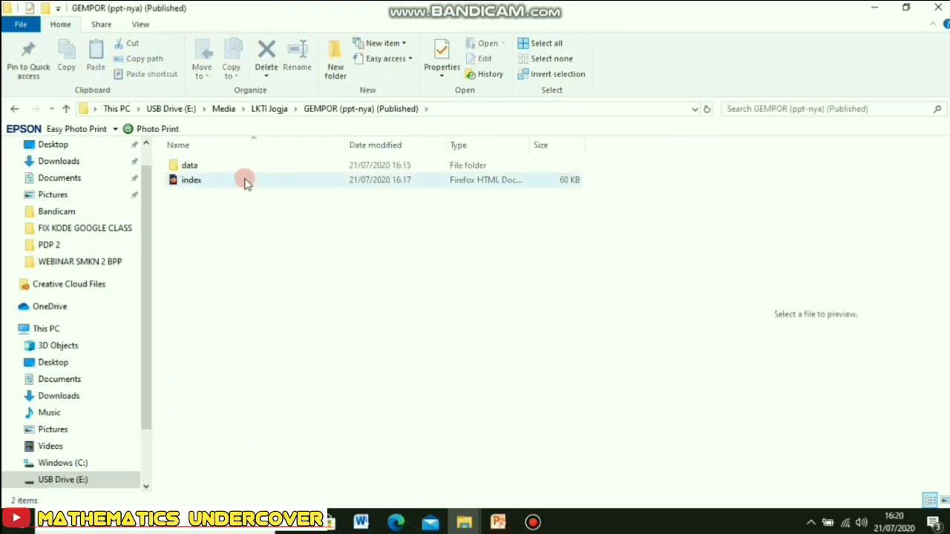
# - Check the published course's index file, then minimize the folder window
pyautogui.click(196, 182)
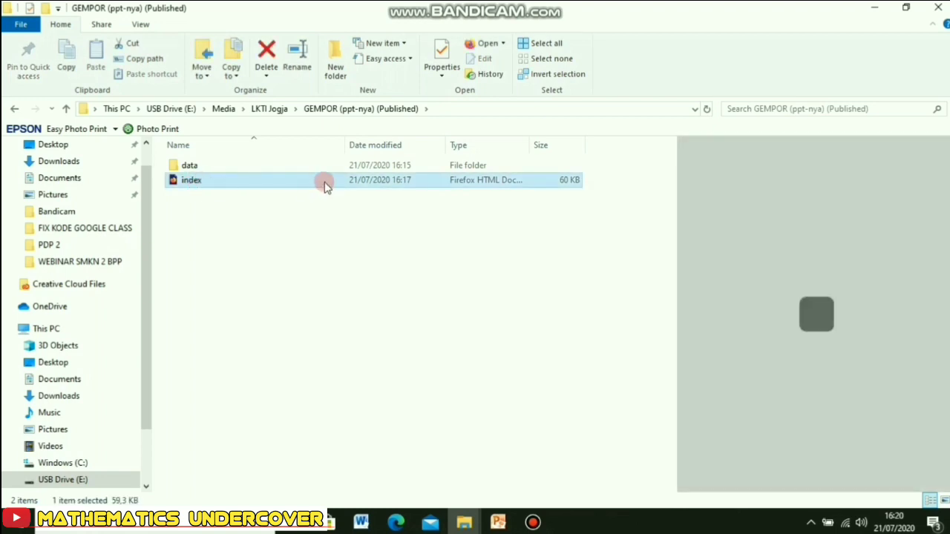
pyautogui.moveTo(196, 185)
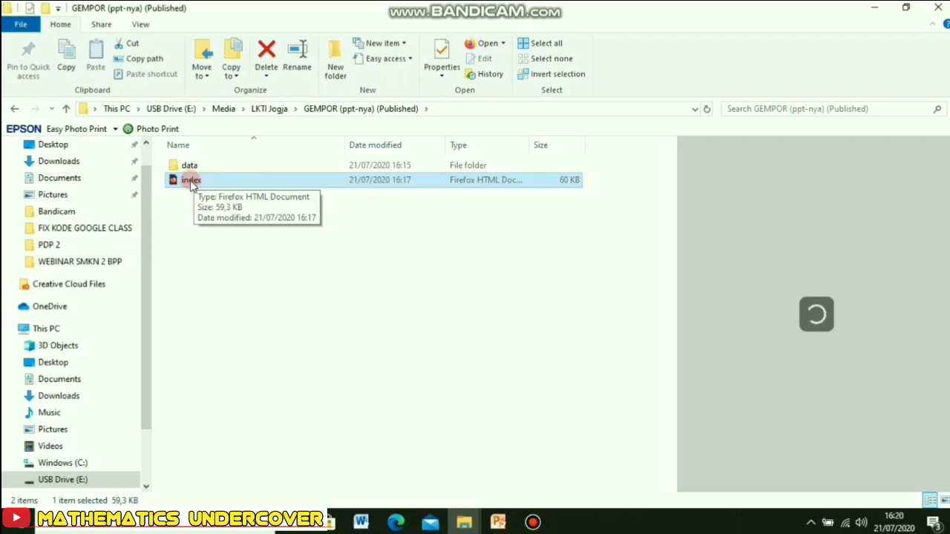
pyautogui.click(877, 8)
# - Minimize the presentation and launch Website 2 APK Builder Pro from its desktop shortcut
pyautogui.click(877, 12)
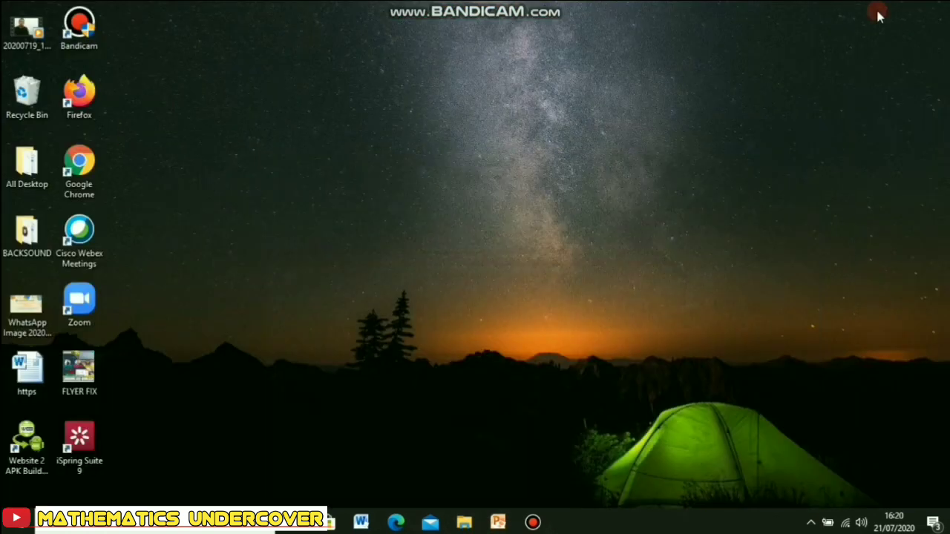
pyautogui.click(30, 445)
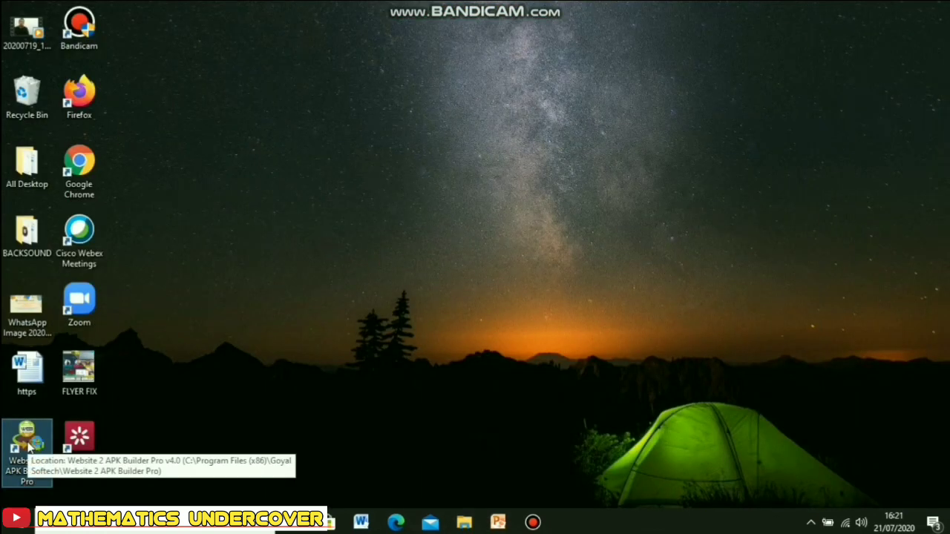
pyautogui.doubleClick(28, 444)
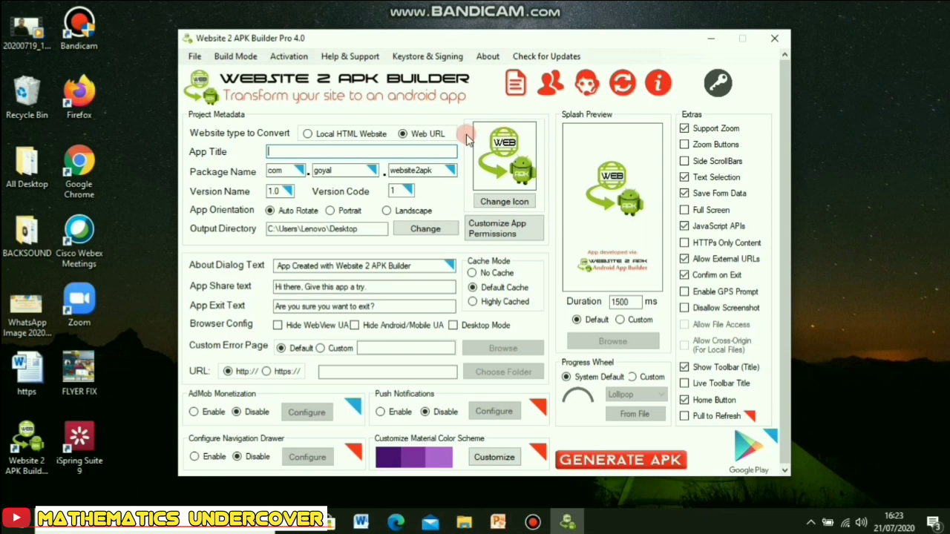
# - Make it a Local HTML Website project titled GEMPOR, auto rotate orientation, Desktop output
pyautogui.click(308, 134)
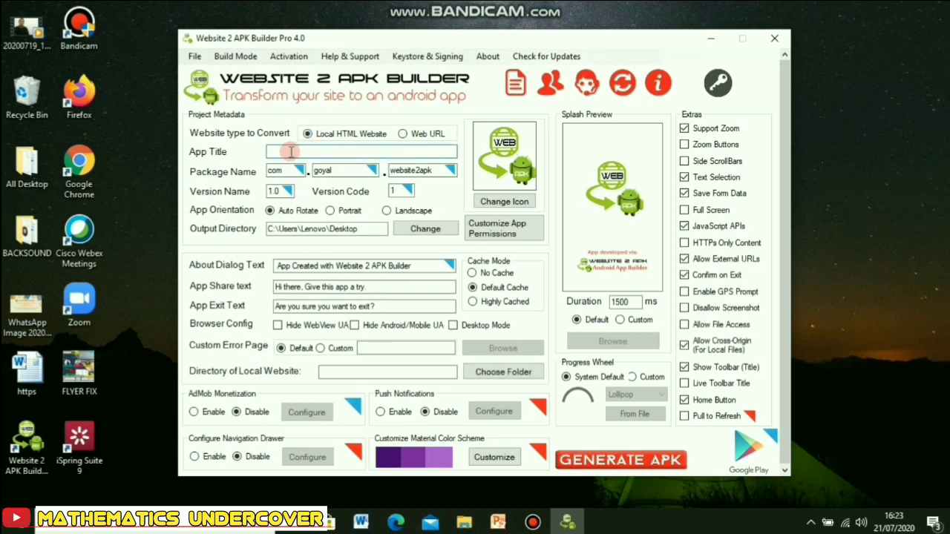
pyautogui.write('GEMPOR')
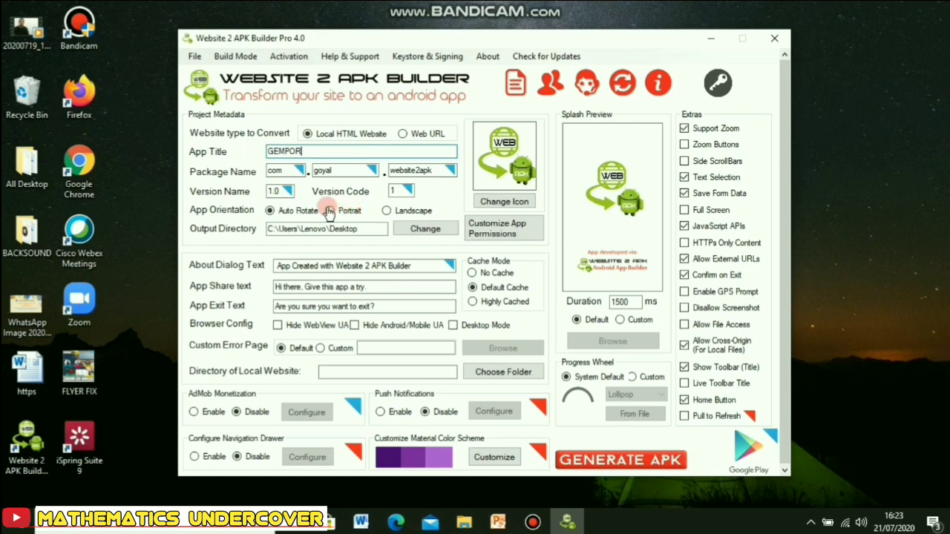
pyautogui.click(274, 213)
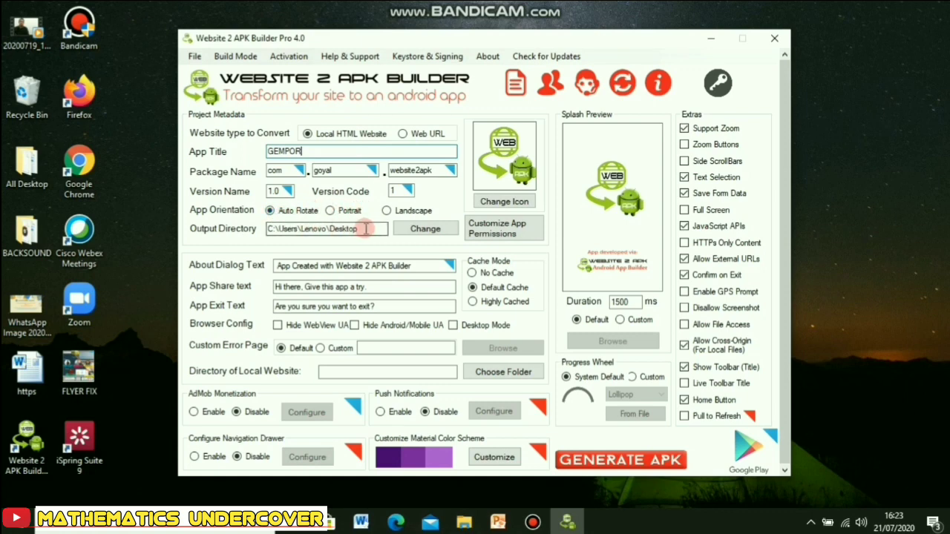
pyautogui.click(362, 229)
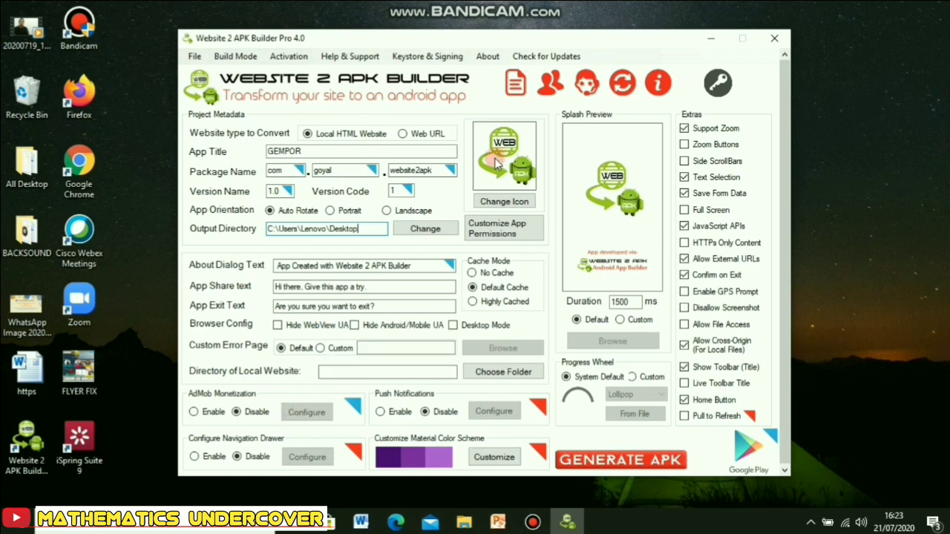
# - Set the app icon to the '1 - Copy' GEMPOR logo image from LKTI Jogja
pyautogui.click(503, 204)
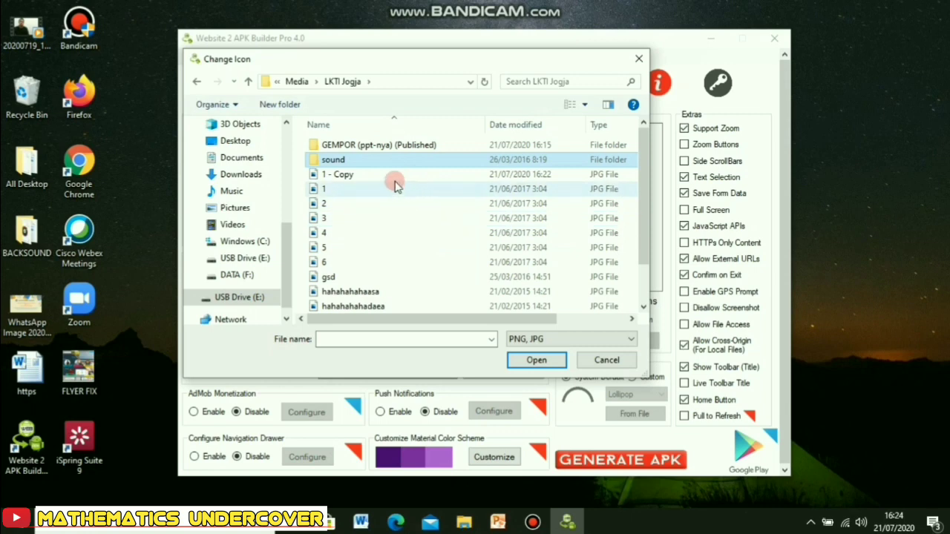
pyautogui.click(350, 175)
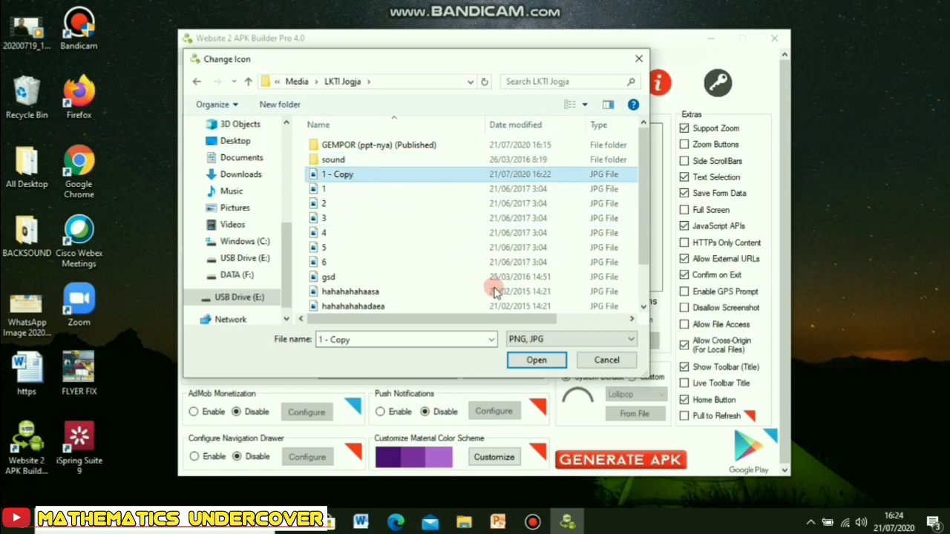
pyautogui.click(536, 361)
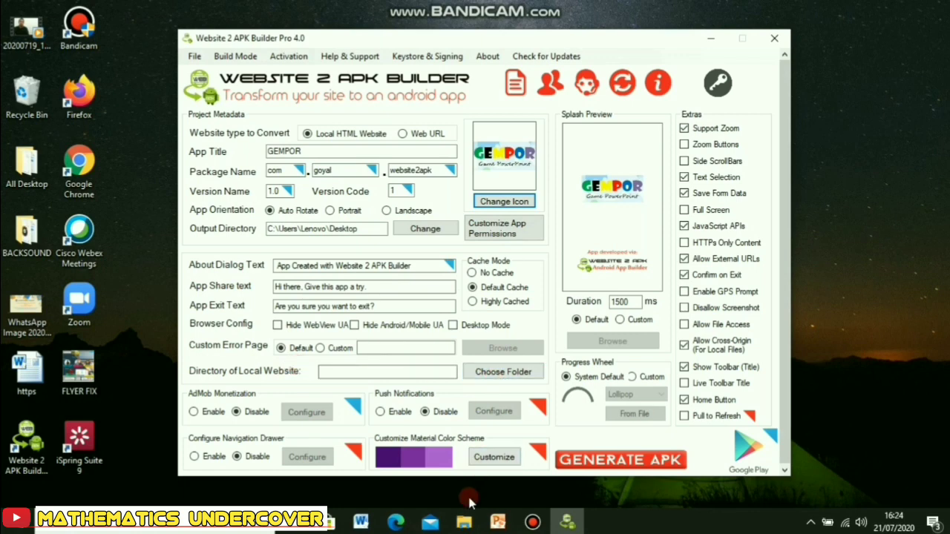
# - Look inside the GEMPOR (ppt-nya) (Published) folder in File Explorer, then return to the builder
pyautogui.click(463, 524)
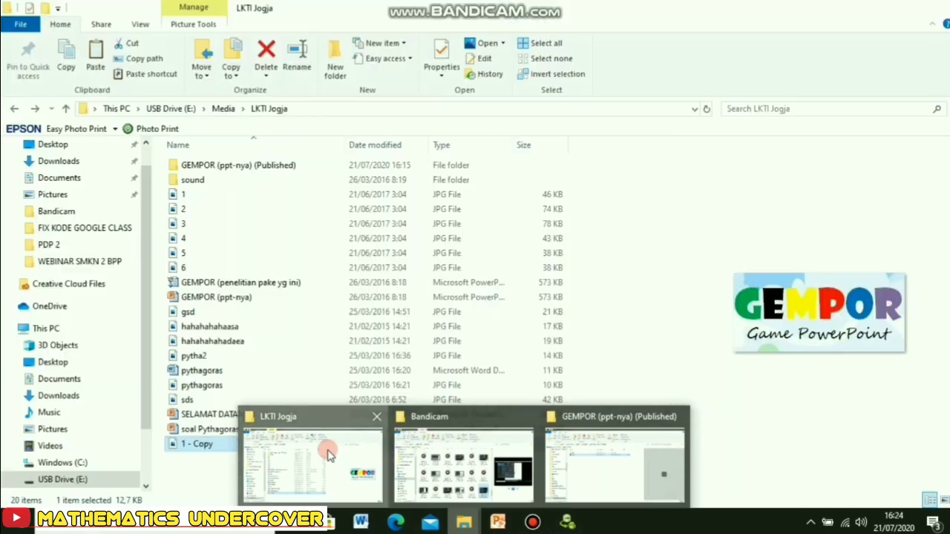
pyautogui.click(315, 449)
pyautogui.click(239, 165)
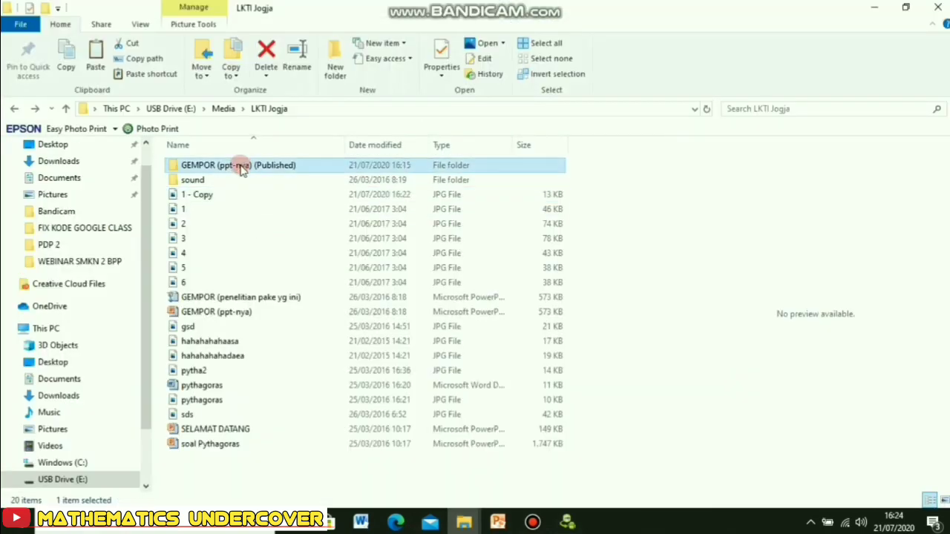
pyautogui.doubleClick(290, 166)
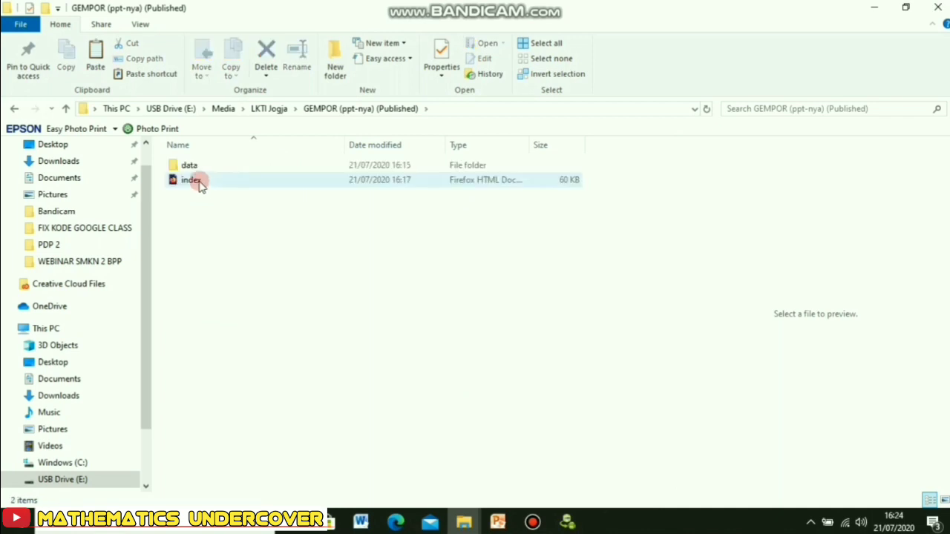
pyautogui.click(566, 524)
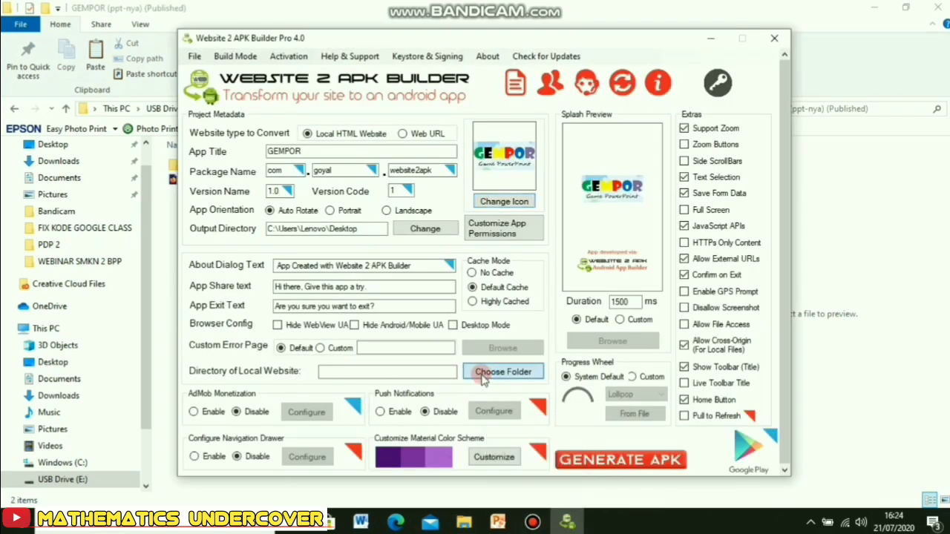
# - Choose GEMPOR (ppt-nya) (Published) under LKTI Jogja as the website folder and start GENERATE APK
pyautogui.click(483, 376)
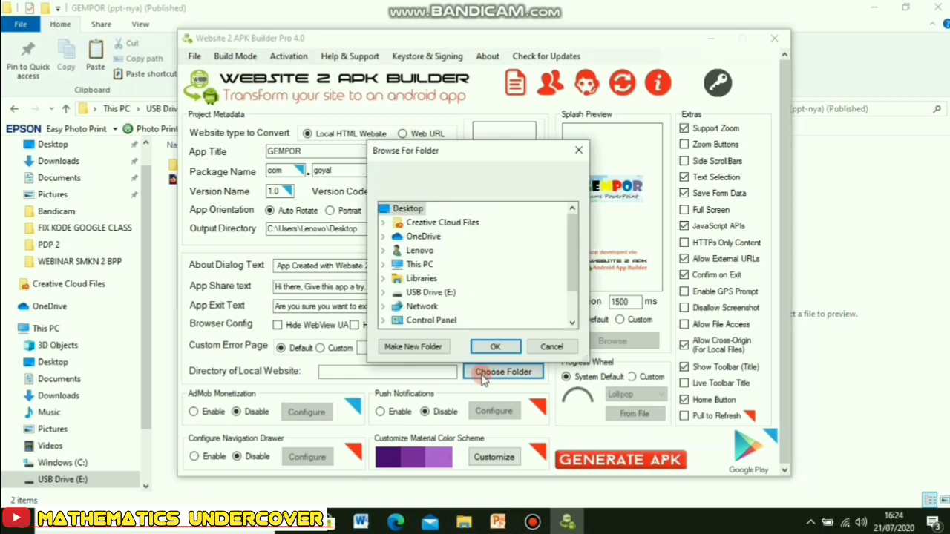
pyautogui.click(426, 294)
pyautogui.click(438, 282)
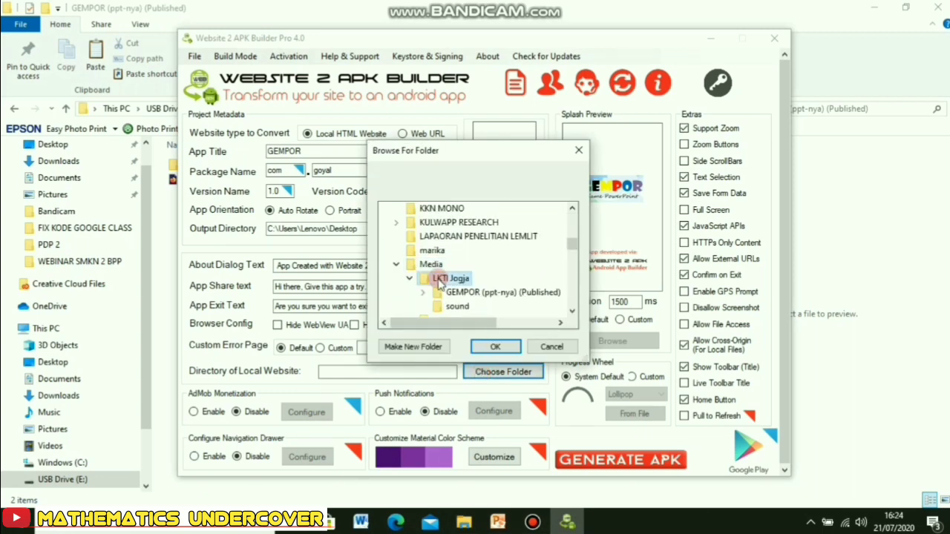
pyautogui.click(490, 296)
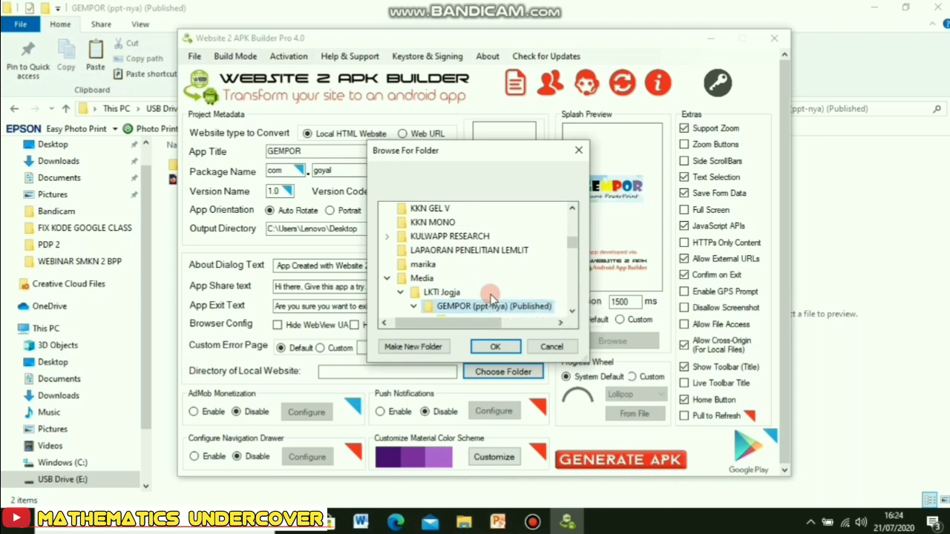
pyautogui.scroll(-1, 572, 247)
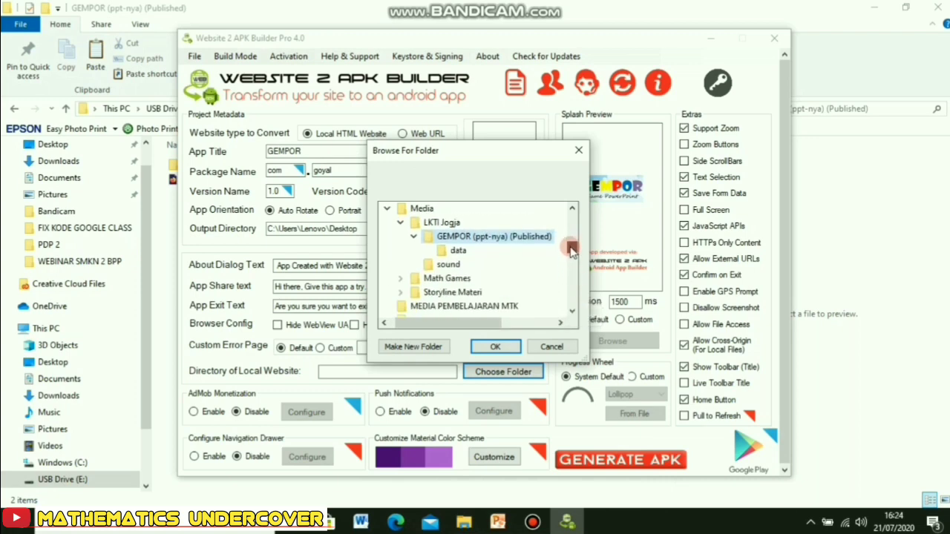
pyautogui.click(493, 348)
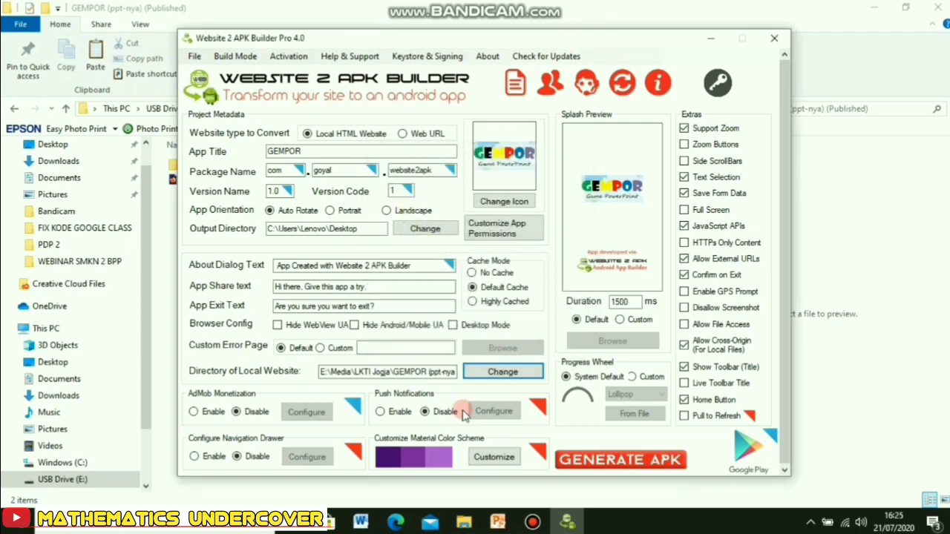
pyautogui.click(594, 461)
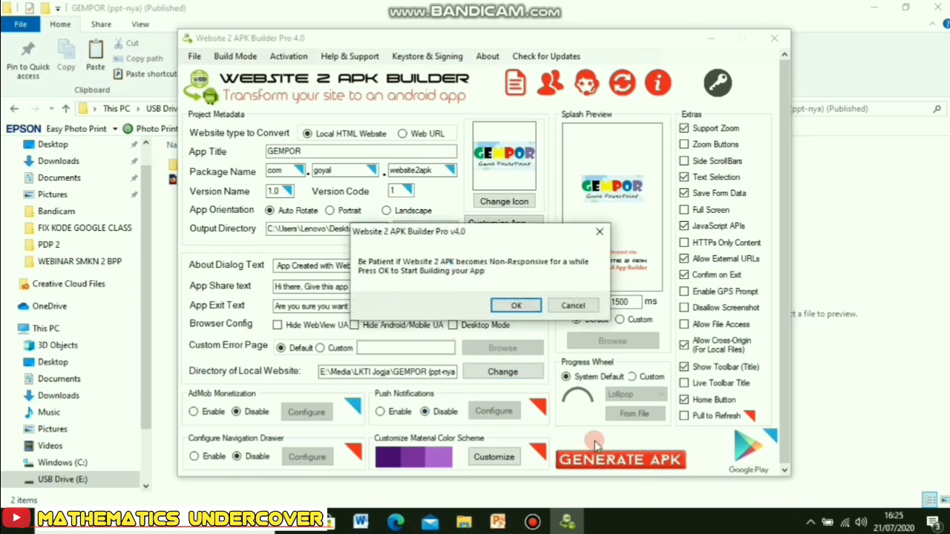
# - Confirm the build, let the GEMPOR APK compile successfully, and close the progress window
pyautogui.click(517, 306)
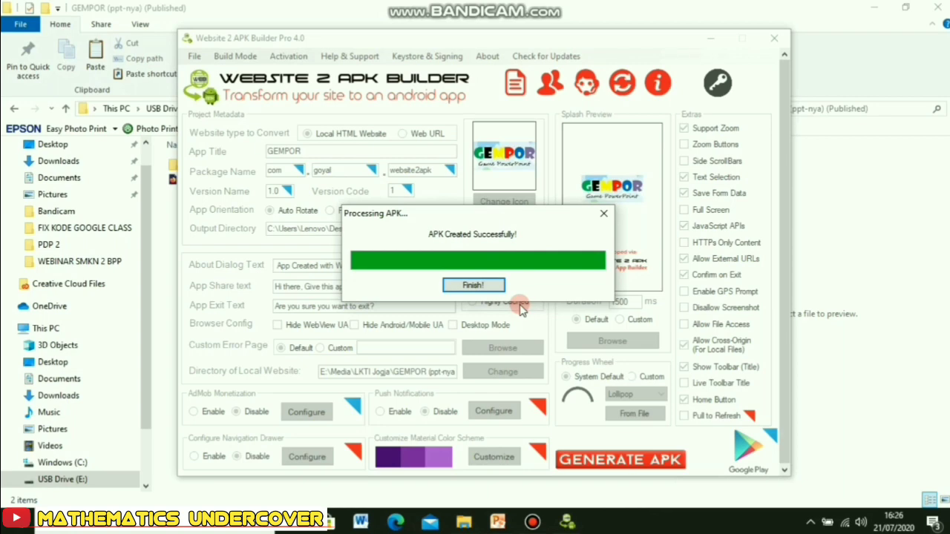
pyautogui.click(474, 285)
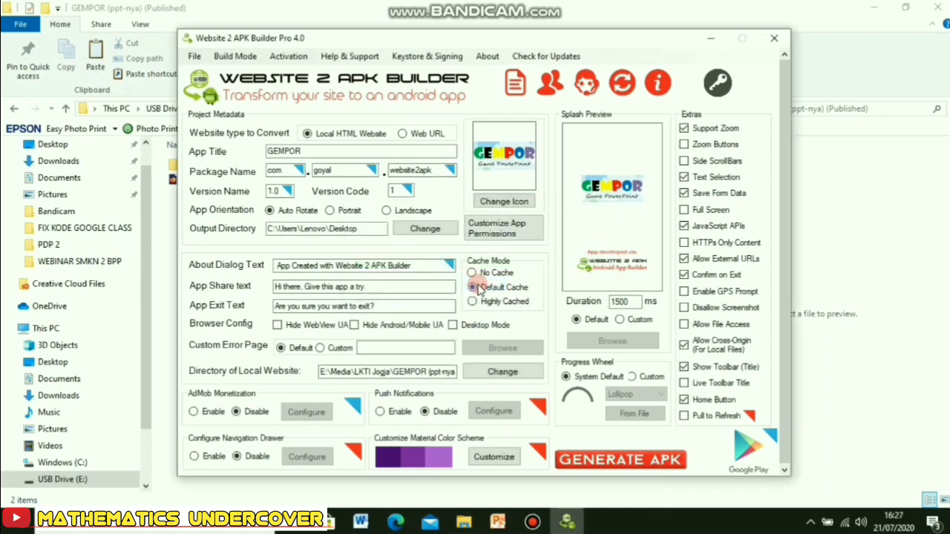
# - Close the APK builder and File Explorer, then select GEMPOR_1.0.apk on the desktop
pyautogui.click(774, 39)
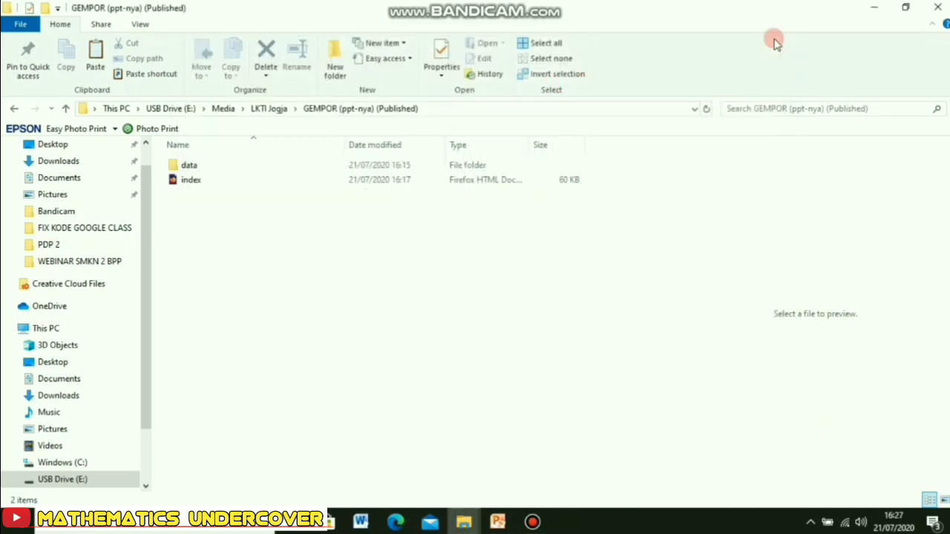
pyautogui.click(874, 8)
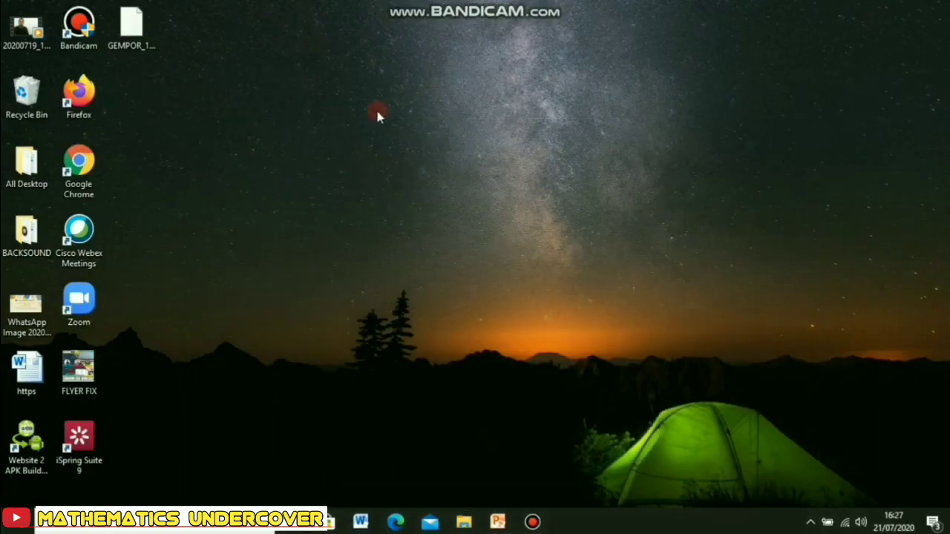
pyautogui.click(145, 44)
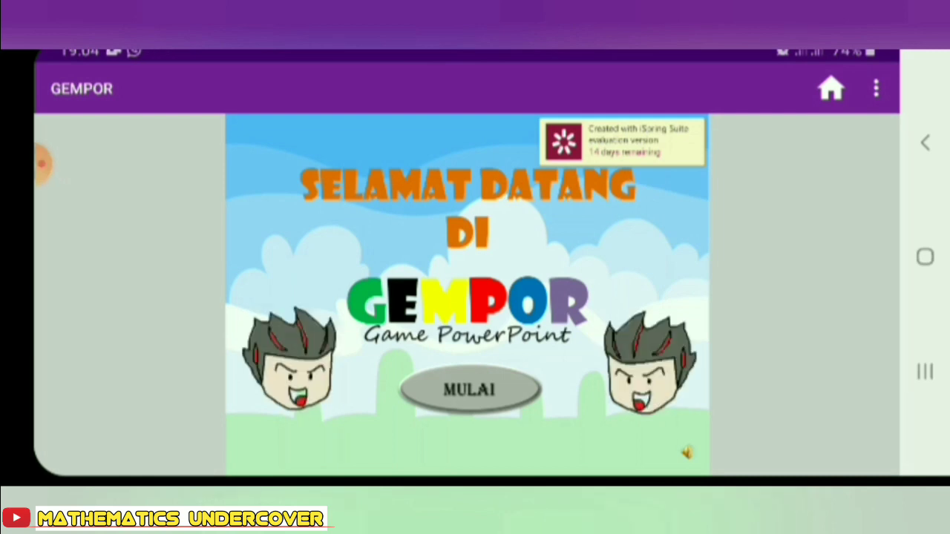
# - Lower the phone volume, start the game, and try a later mission before returning to the list
pyautogui.press('XF86AudioLowerVolume')
pyautogui.press('XF86AudioLowerVolume')
pyautogui.press('XF86AudioLowerVolume')
pyautogui.click(470, 389)
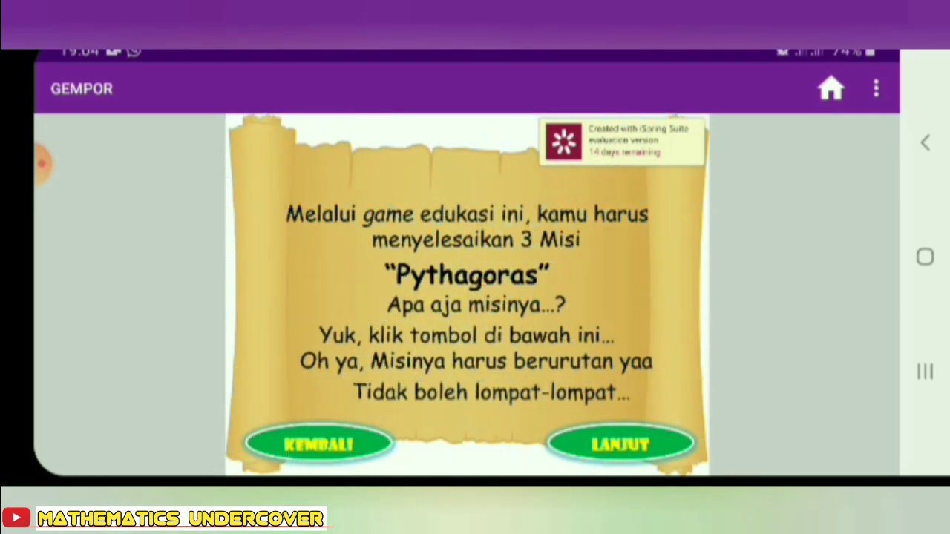
pyautogui.click(620, 445)
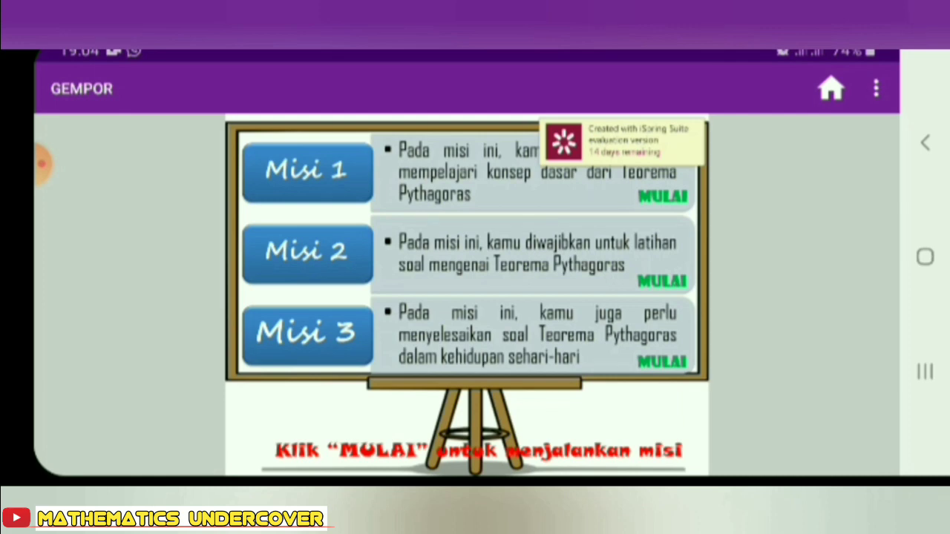
pyautogui.click(662, 361)
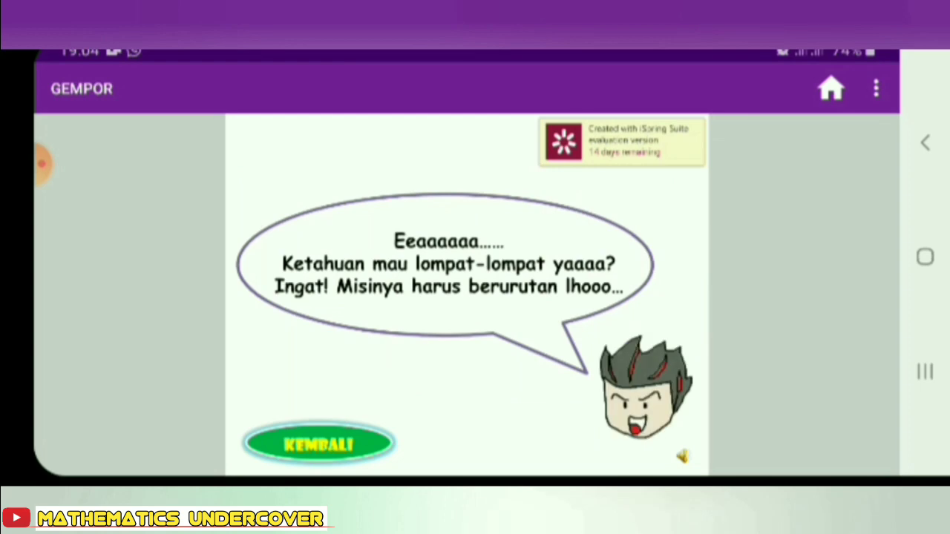
pyautogui.click(319, 444)
# - Start Misi 1 and advance through the worked examples to the first quiz question
pyautogui.click(662, 196)
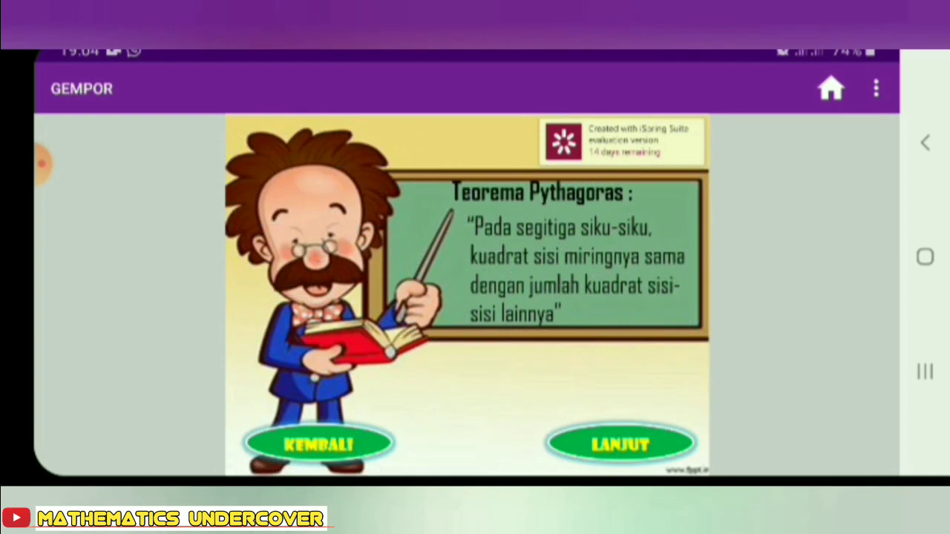
pyautogui.click(620, 444)
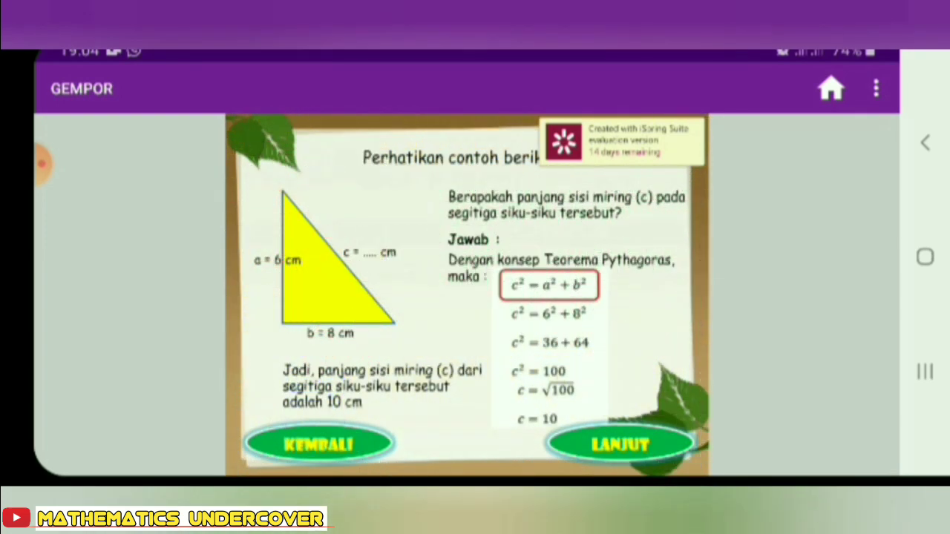
pyautogui.click(621, 444)
pyautogui.click(620, 444)
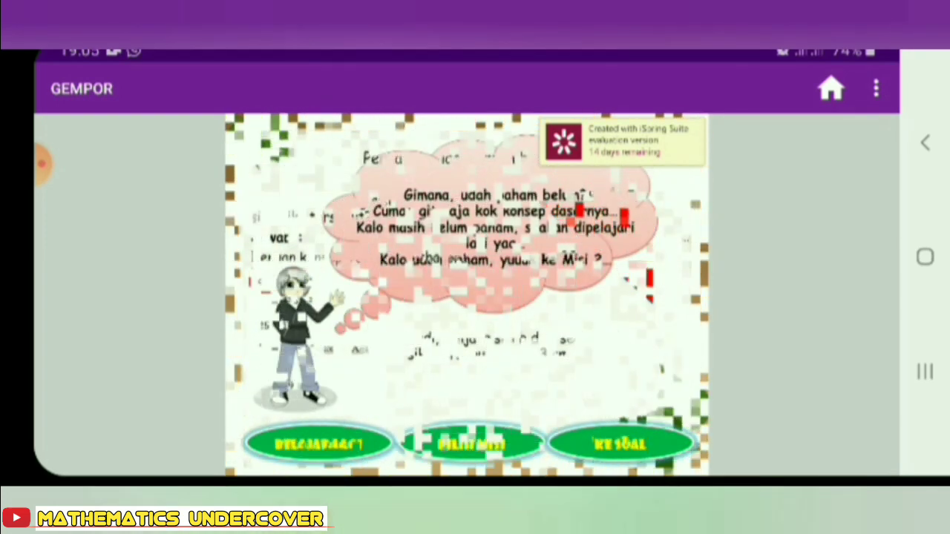
pyautogui.click(621, 444)
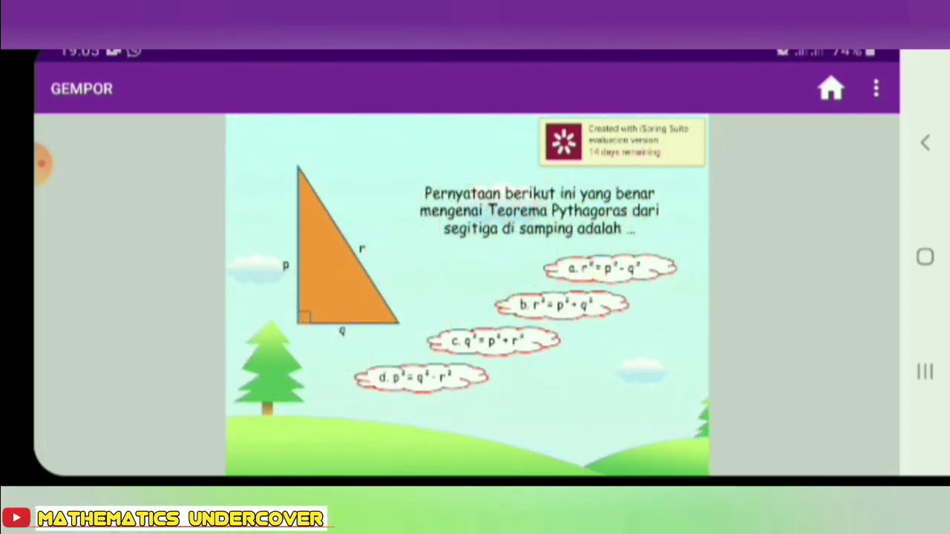
# - Retry the quiz until answering r² = p² + q², then attempt the 5 cm by 12 cm hypotenuse question
pyautogui.click(494, 340)
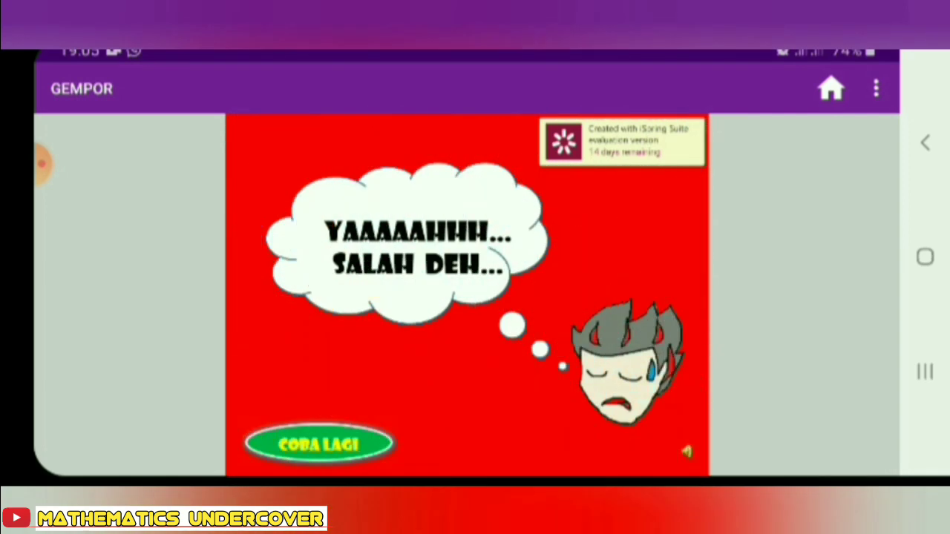
pyautogui.click(320, 444)
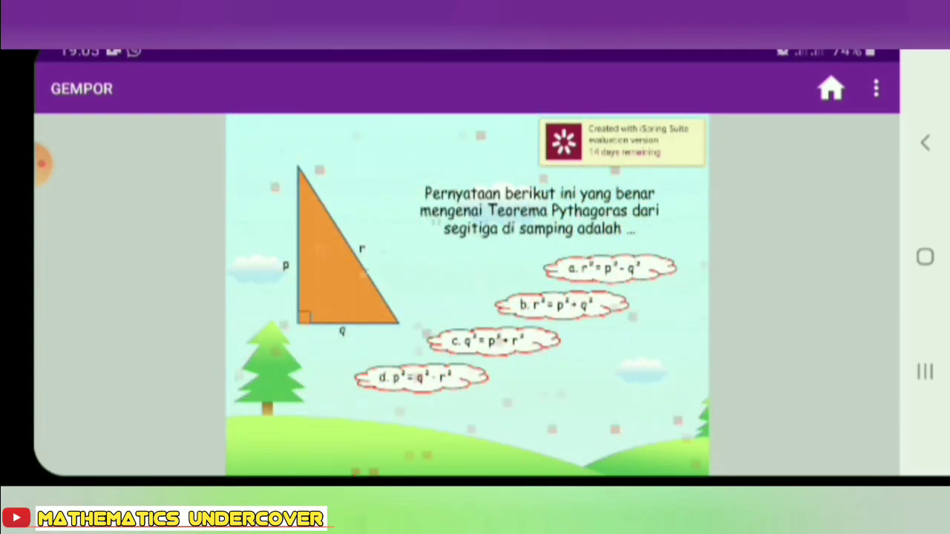
pyautogui.click(493, 340)
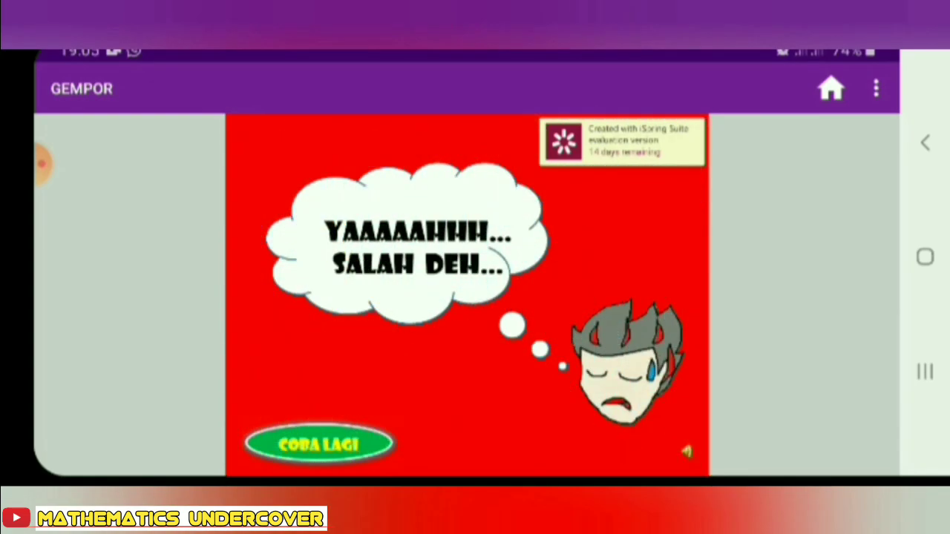
pyautogui.click(319, 444)
pyautogui.click(493, 341)
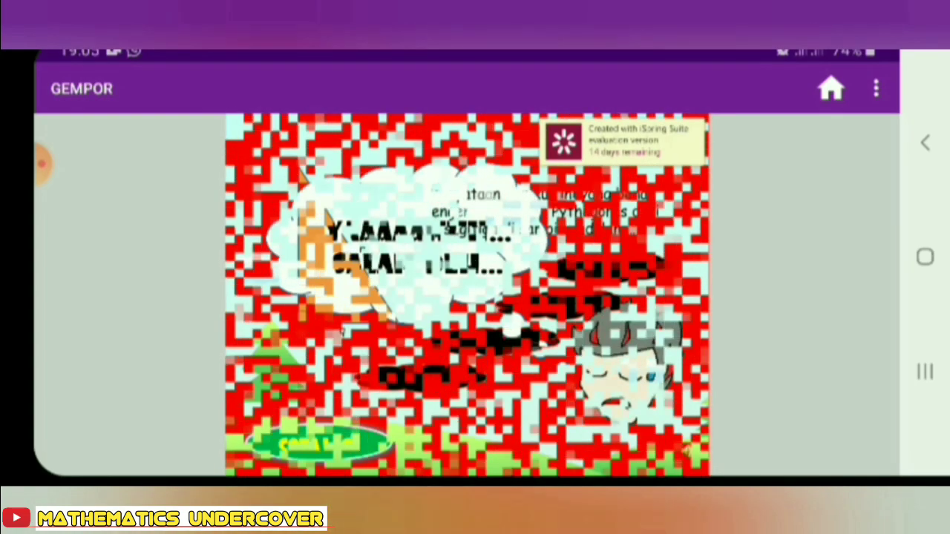
pyautogui.click(319, 444)
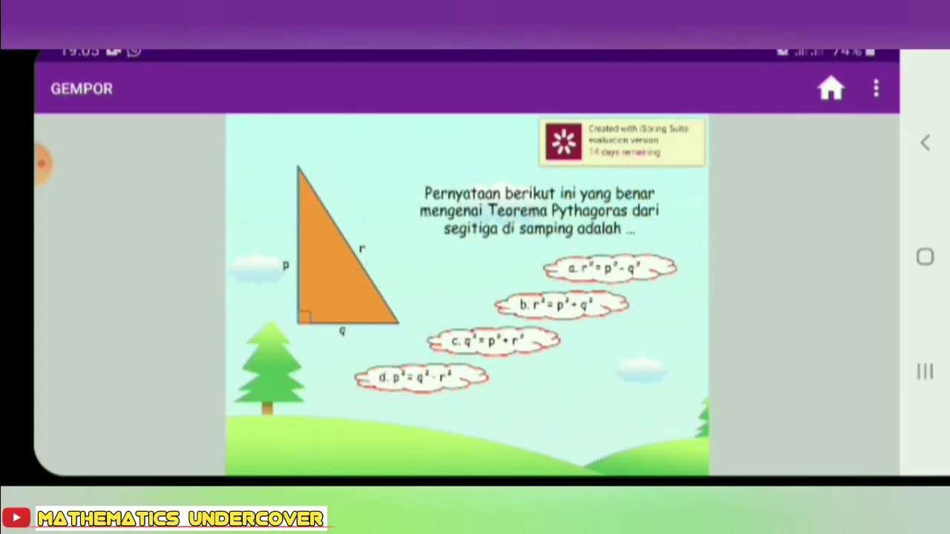
pyautogui.click(503, 304)
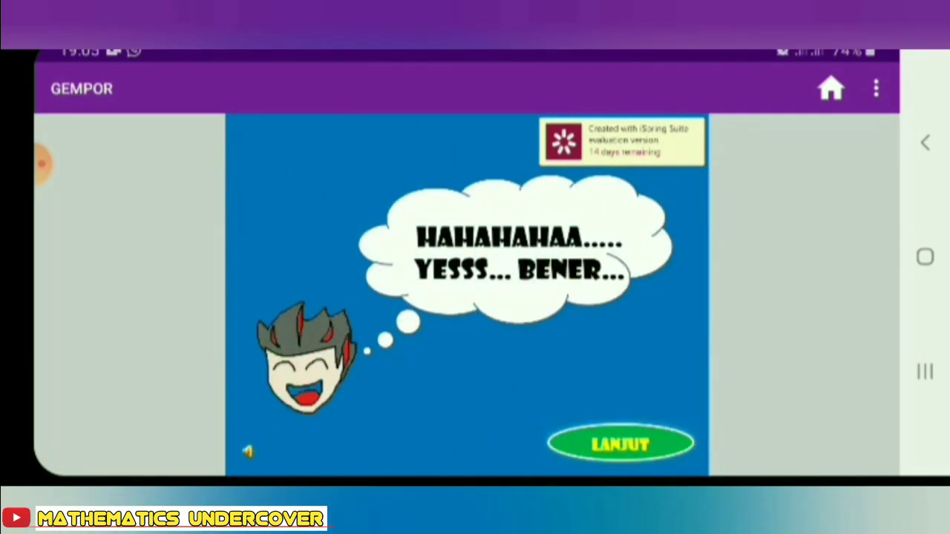
pyautogui.click(621, 444)
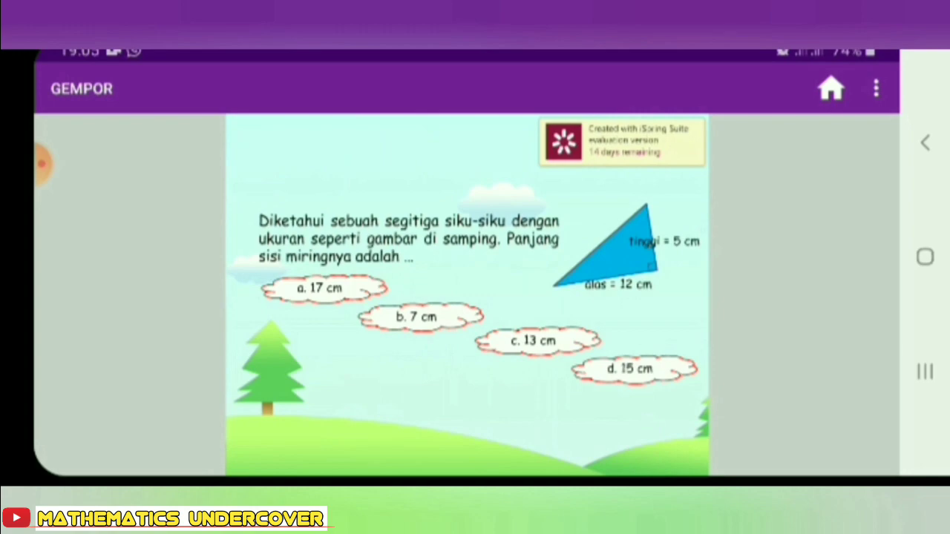
pyautogui.click(324, 288)
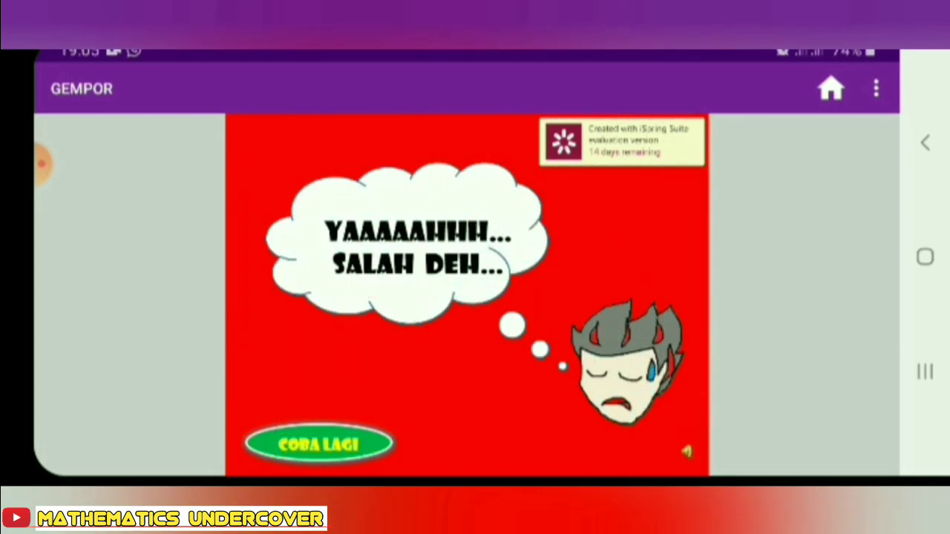
pyautogui.click(320, 443)
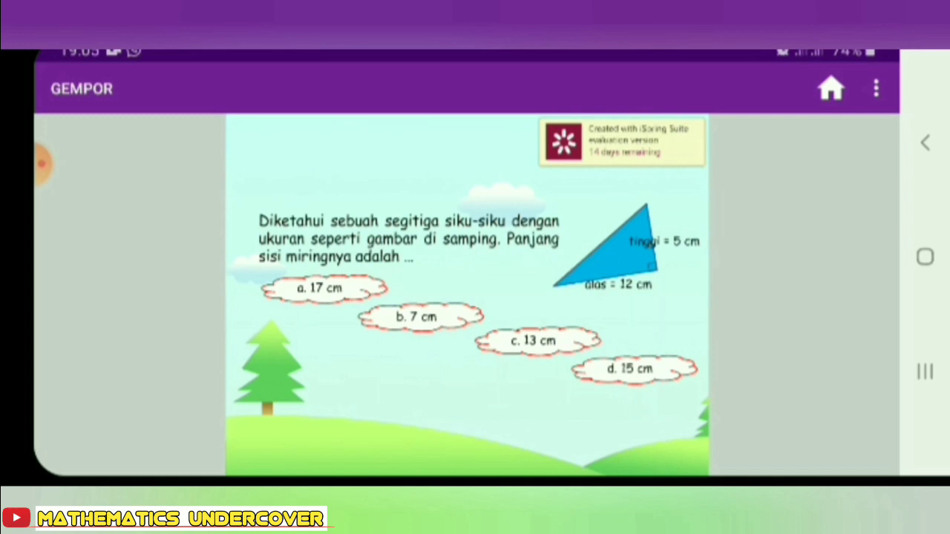